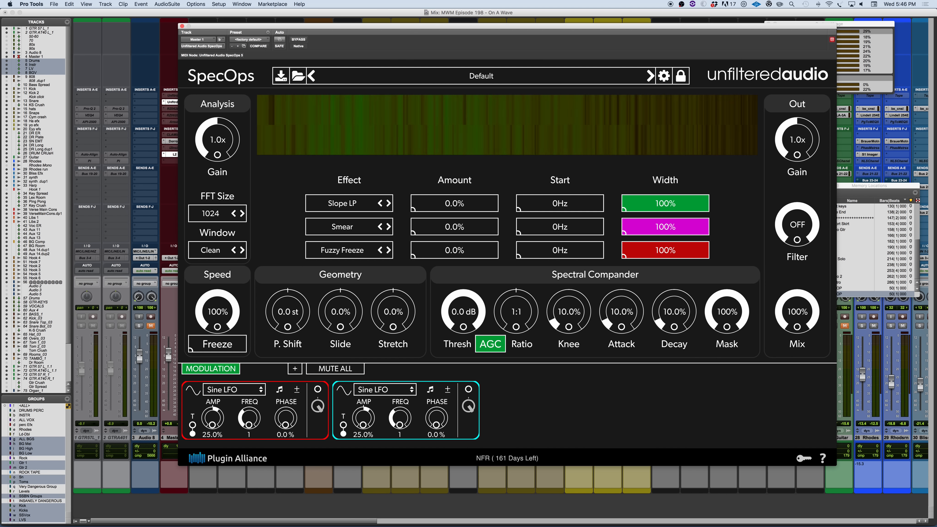
Examine the spectrum display's Color setting and the available FFT Size and Window options in SpecOps
{"action": "mouse_move", "coordinate": [305, 120]}
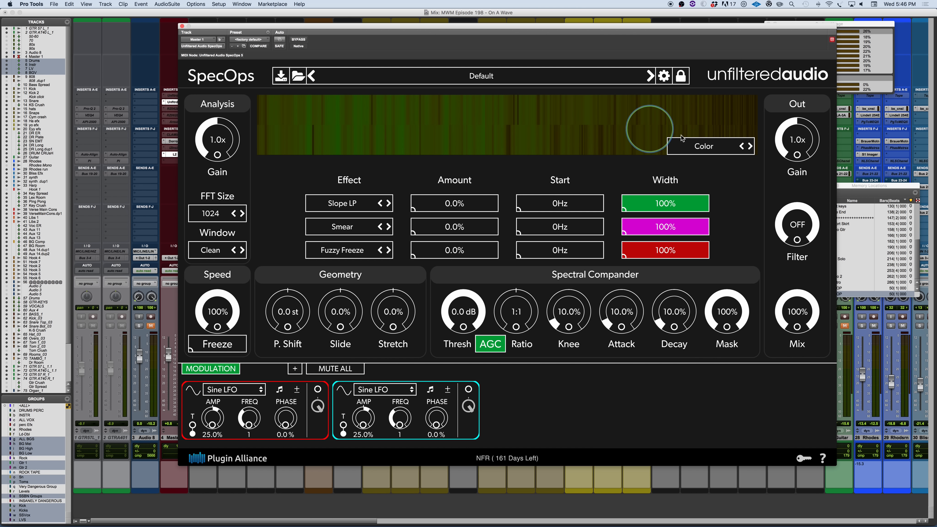
{"action": "left_click", "coordinate": [703, 146]}
{"action": "left_click", "coordinate": [703, 146]}
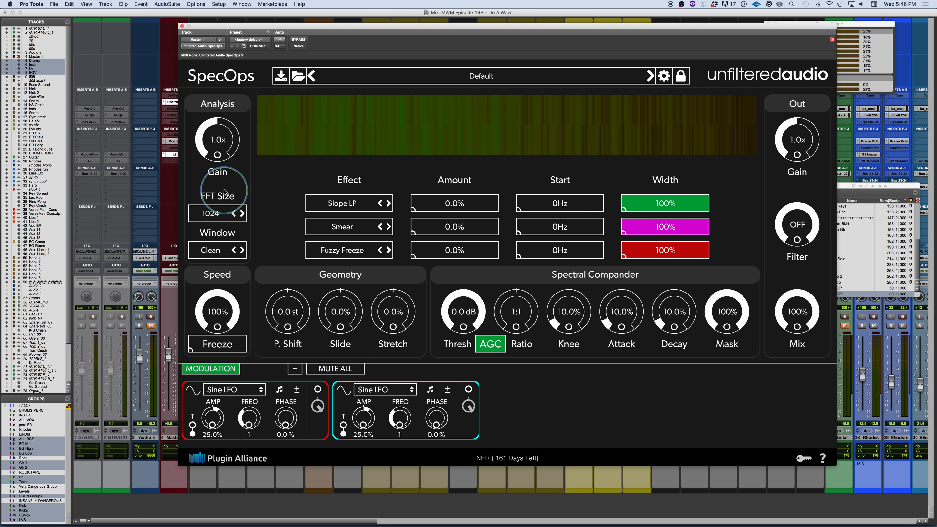
{"action": "left_click", "coordinate": [212, 214]}
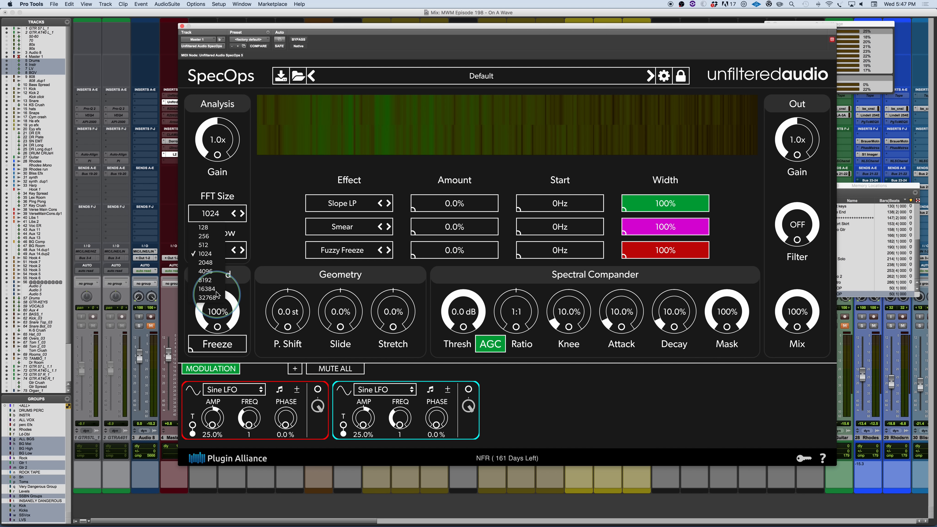
{"action": "left_click", "coordinate": [204, 255]}
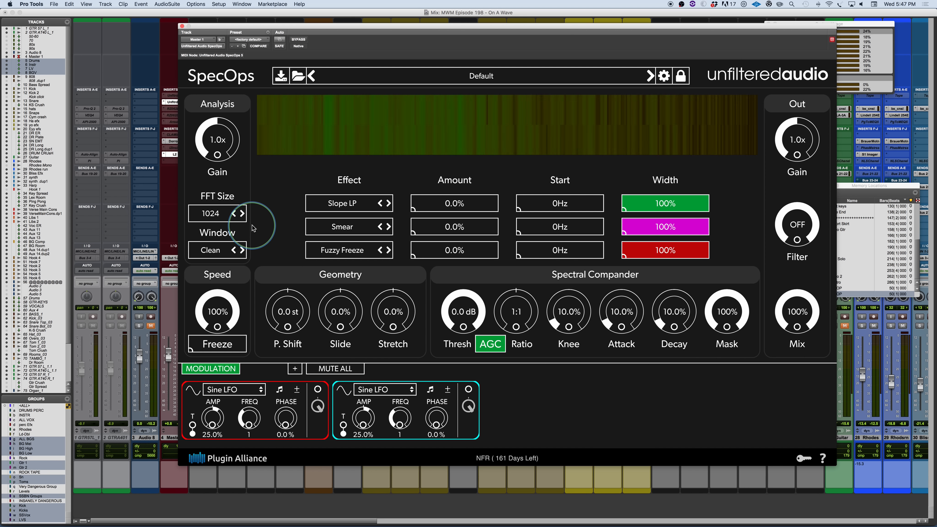
{"action": "left_click", "coordinate": [212, 251]}
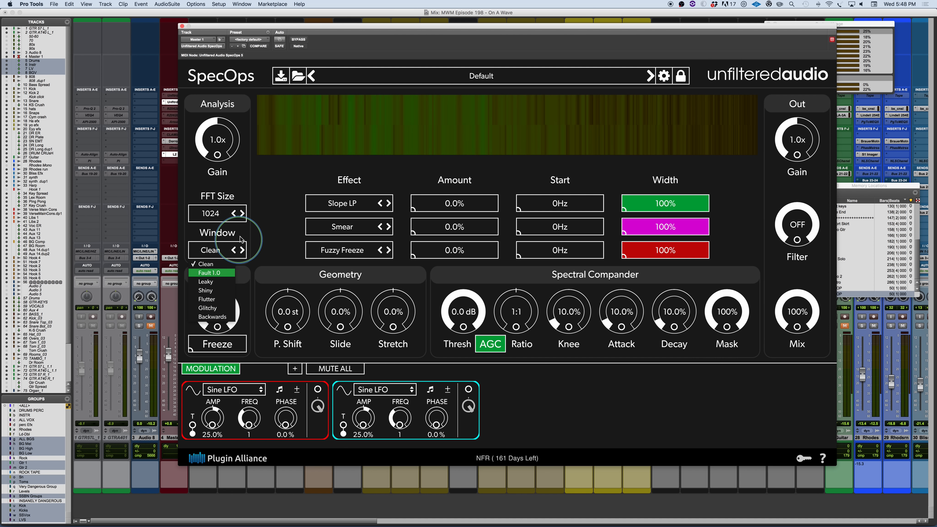
{"action": "left_click", "coordinate": [264, 236]}
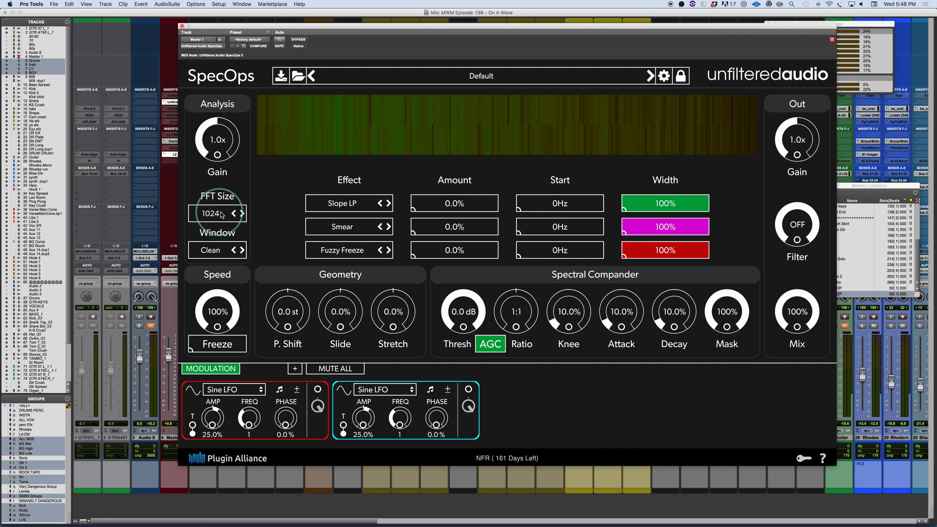
{"action": "left_click", "coordinate": [212, 215]}
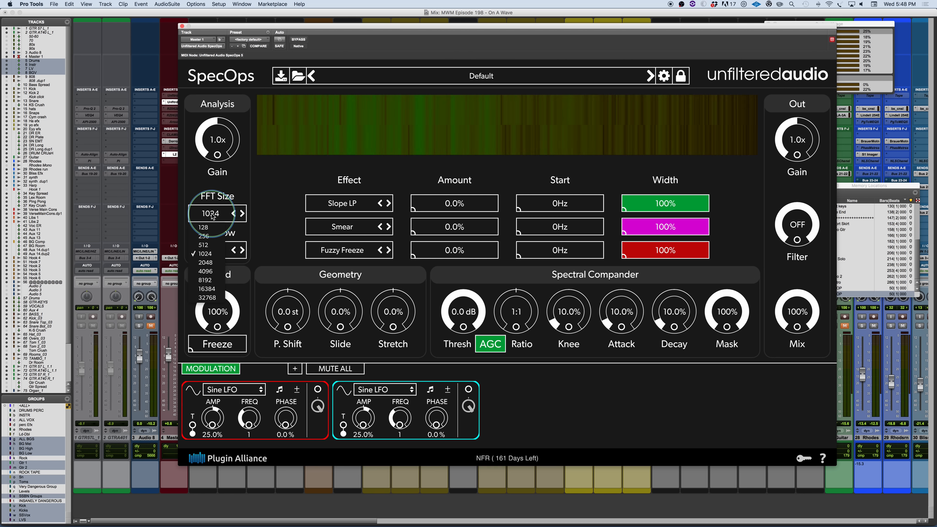
{"action": "left_click", "coordinate": [196, 186]}
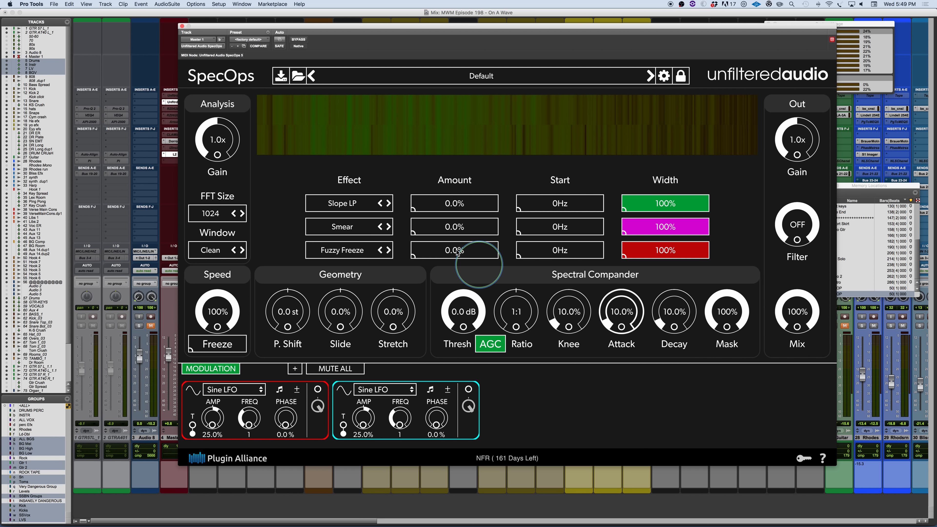
Browse the effect categories available for the first effect slot, including the Filters and Effects lists
{"action": "left_click", "coordinate": [349, 207]}
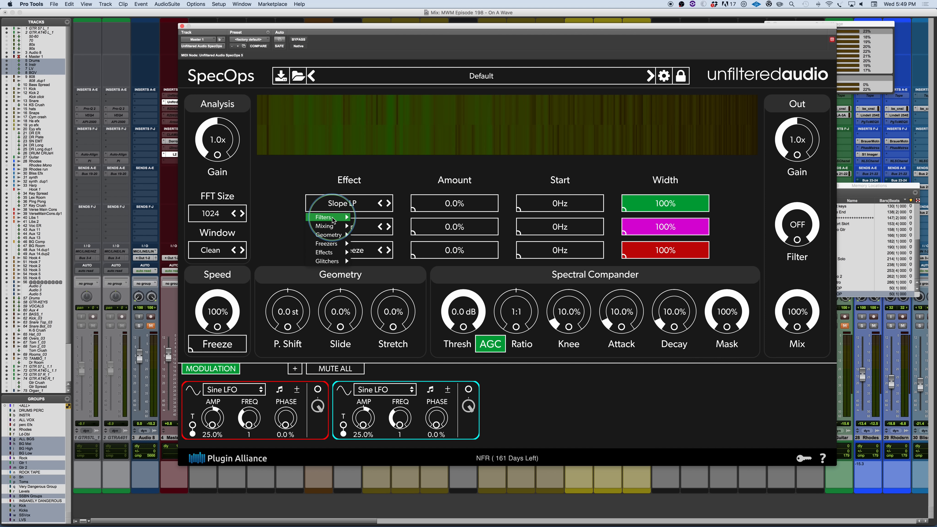
{"action": "mouse_move", "coordinate": [332, 217]}
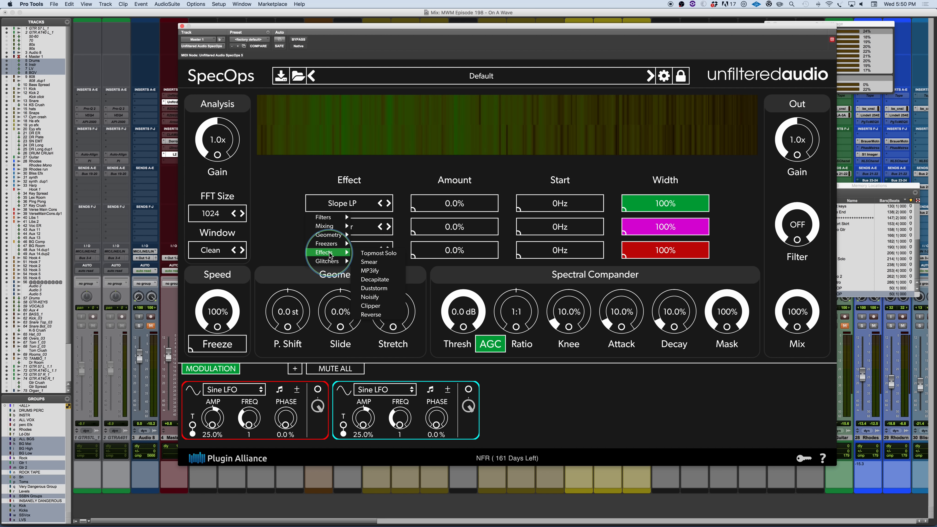
{"action": "left_click", "coordinate": [392, 187]}
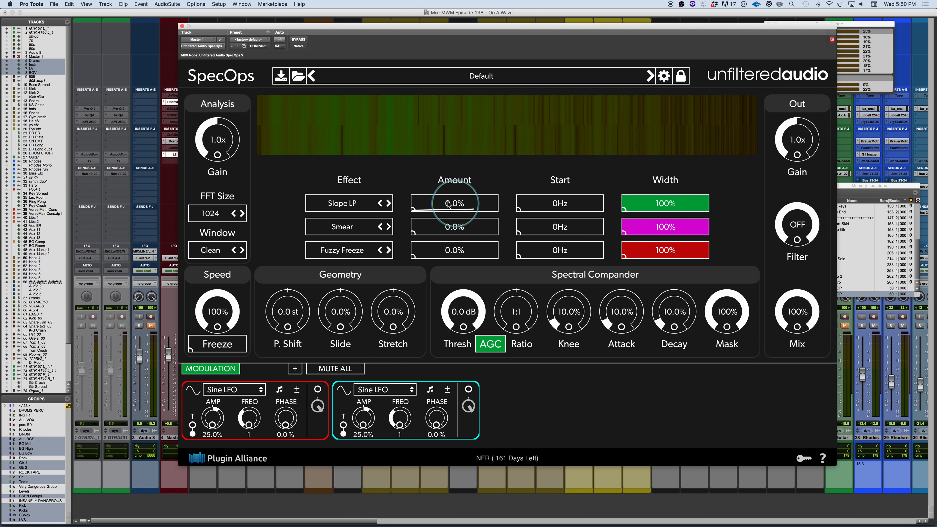
Try restricting the Slope LP effect to a band starting at 5.45 kHz with a width of 19.4%
{"action": "mouse_move", "coordinate": [428, 203]}
{"action": "left_mouse_down"}
{"action": "mouse_move", "coordinate": [494, 206]}
{"action": "mouse_move", "coordinate": [418, 199]}
{"action": "left_mouse_up"}
{"action": "left_click_drag", "start_coordinate": [519, 199], "coordinate": [560, 201]}
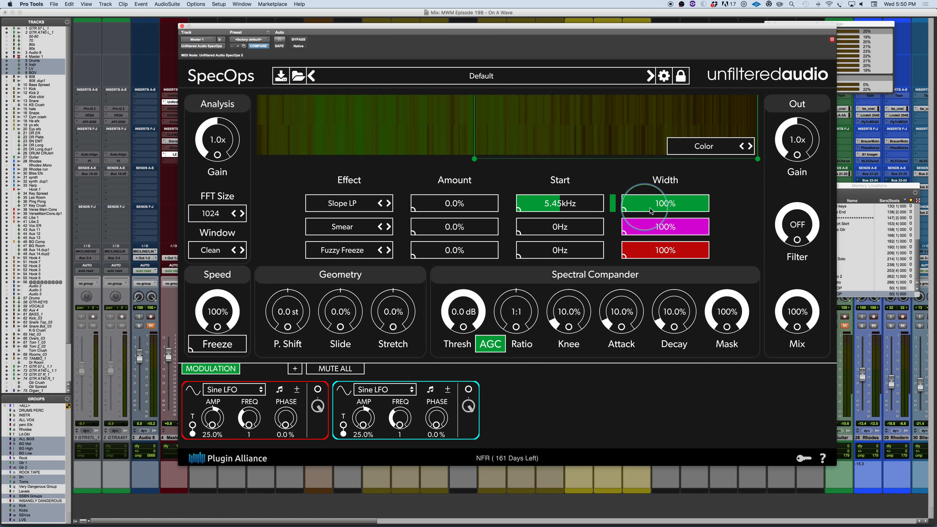
{"action": "left_click_drag", "start_coordinate": [700, 207], "coordinate": [633, 205]}
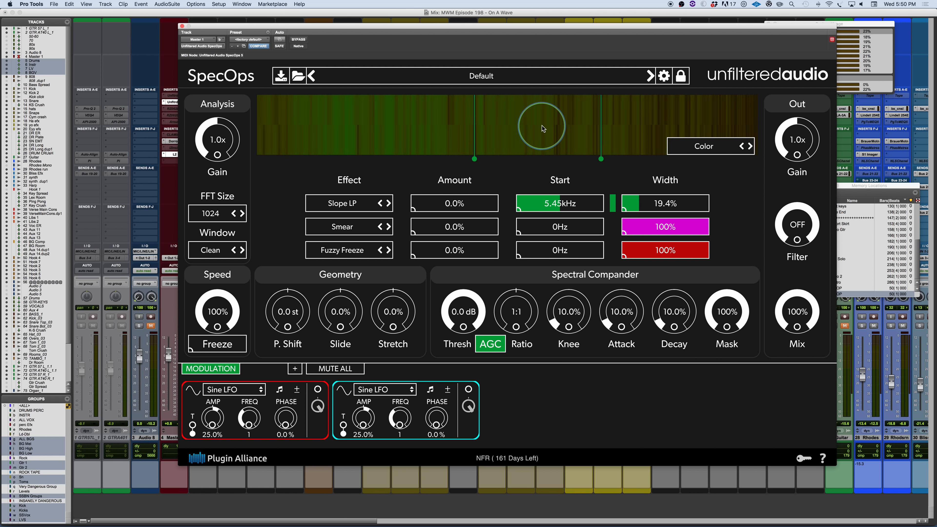
{"action": "left_click_drag", "start_coordinate": [538, 203], "coordinate": [711, 204]}
{"action": "left_click_drag", "start_coordinate": [596, 207], "coordinate": [460, 205]}
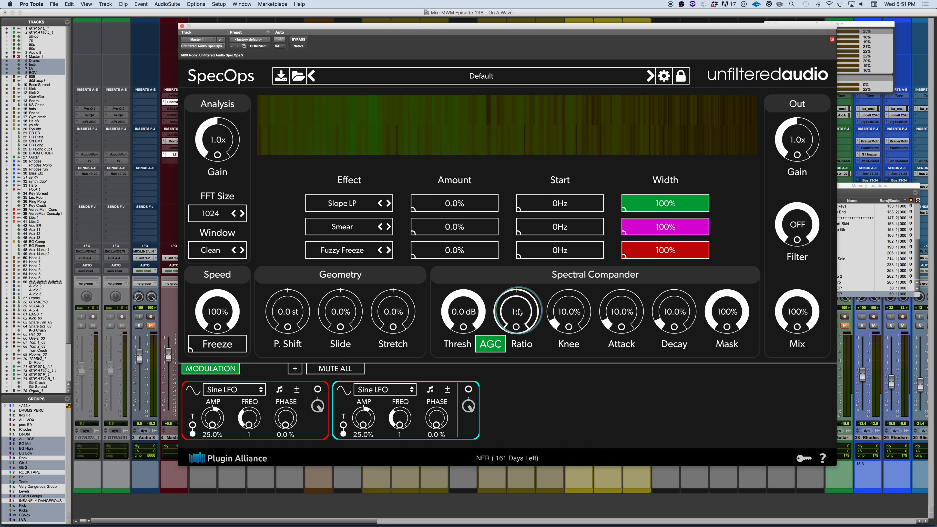
Try a ratio of 1:1.1 in the Spectral Compander, then return it to 1:1
{"action": "left_click", "coordinate": [508, 327]}
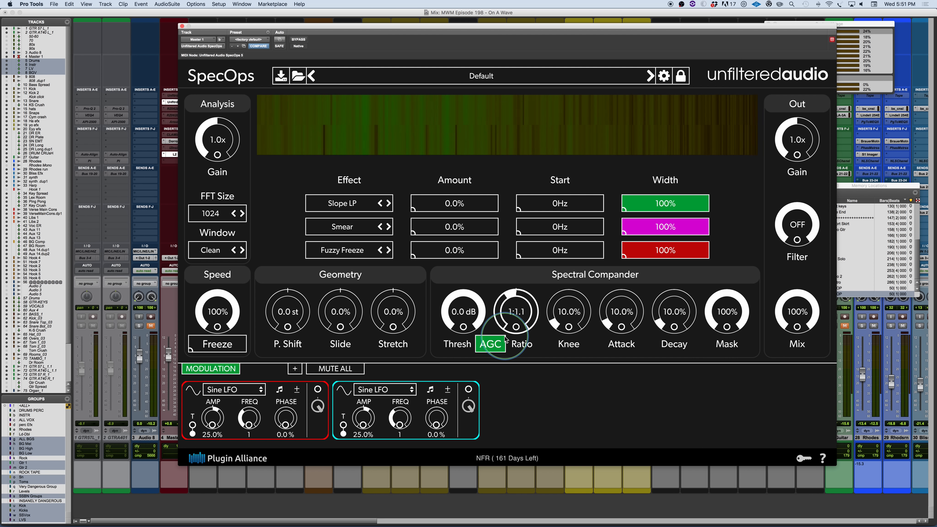
{"action": "left_click_drag", "start_coordinate": [503, 348], "coordinate": [503, 294]}
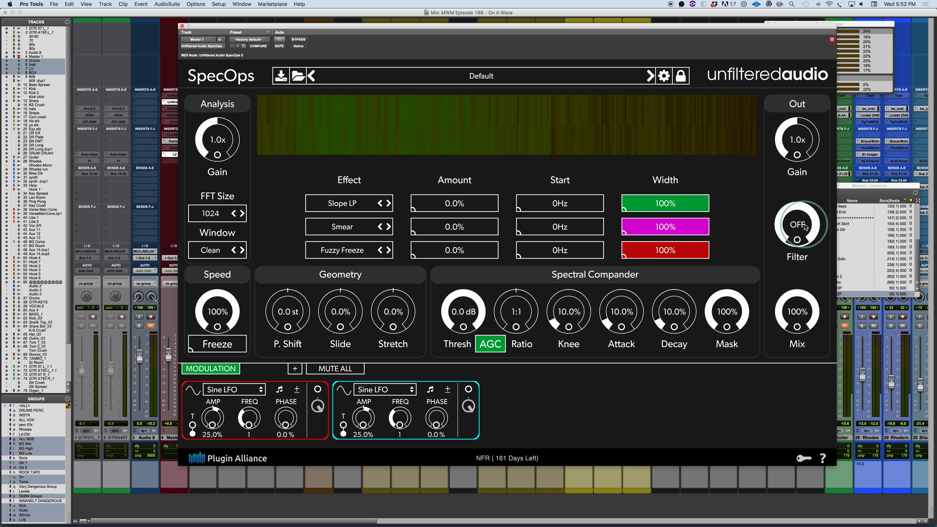
Collapse and re-expand the modulation section, and try patching the first Sine LFO to the Slope LP amount
{"action": "mouse_move", "coordinate": [462, 123]}
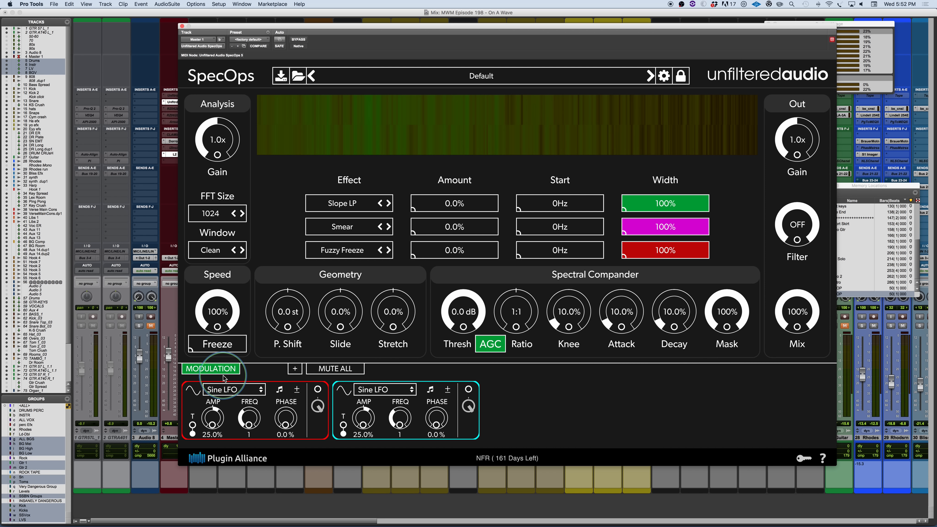
{"action": "left_click", "coordinate": [215, 369]}
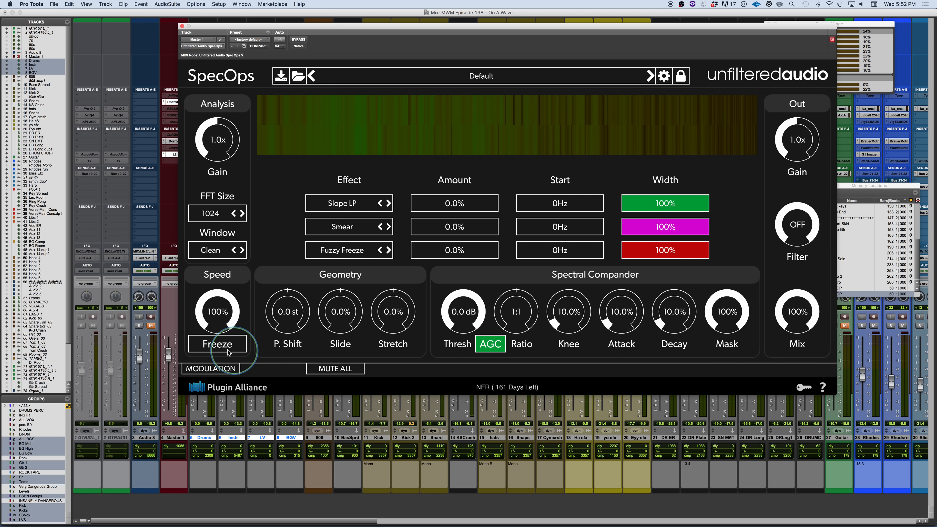
{"action": "left_click", "coordinate": [214, 368]}
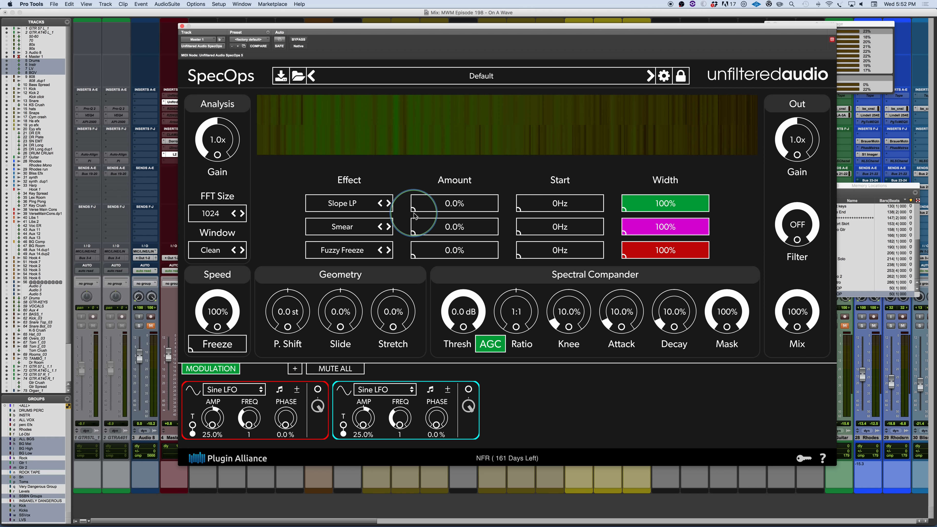
{"action": "left_click_drag", "start_coordinate": [318, 389], "coordinate": [413, 212]}
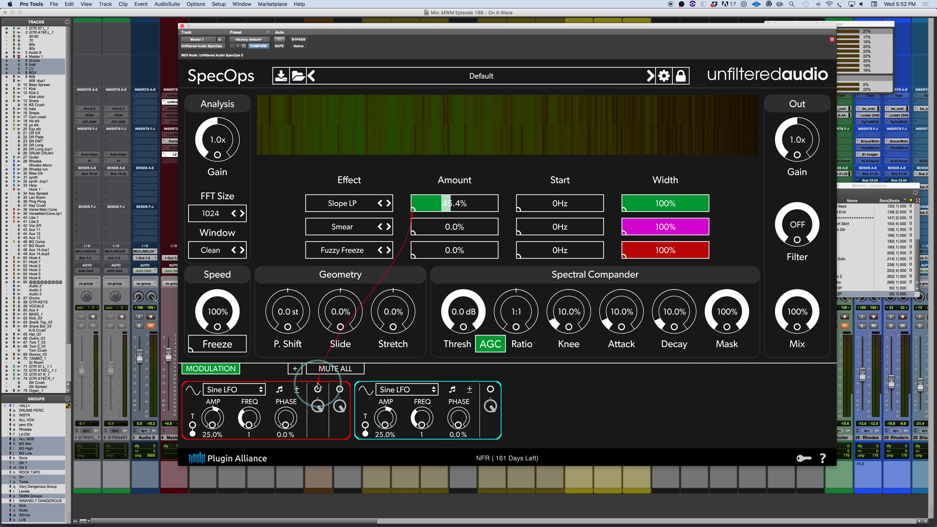
Mute the Instr, LV and BGV tracks in the mixer, moving the SpecOps window aside and back
{"action": "left_click_drag", "start_coordinate": [318, 389], "coordinate": [418, 19]}
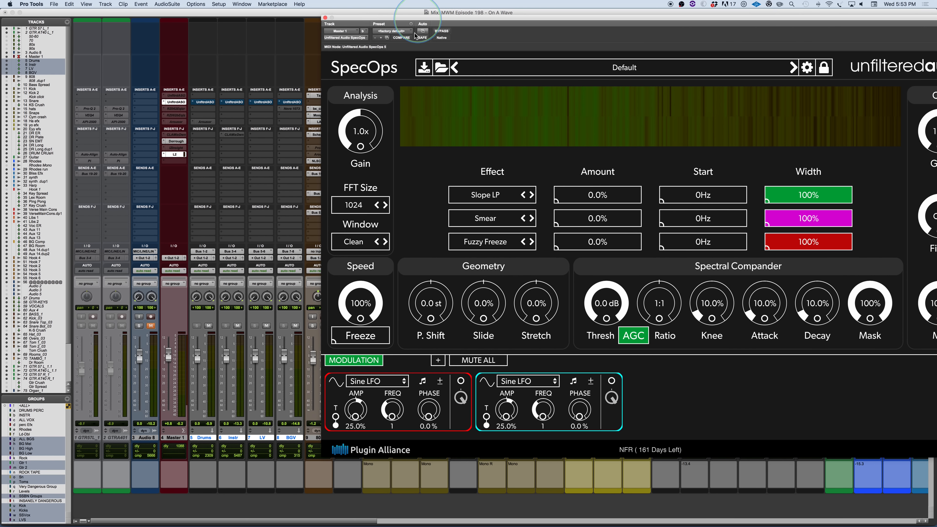
{"action": "left_click", "coordinate": [268, 326]}
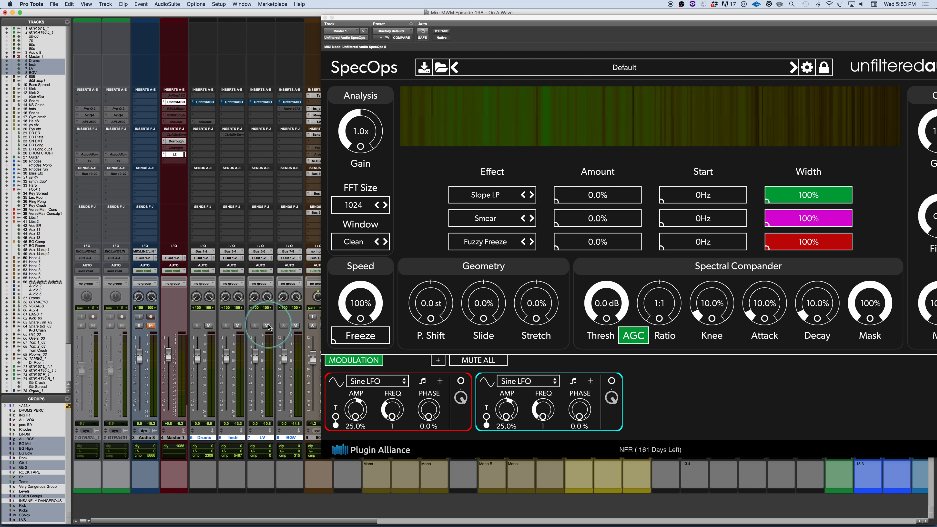
{"action": "left_click", "coordinate": [295, 326]}
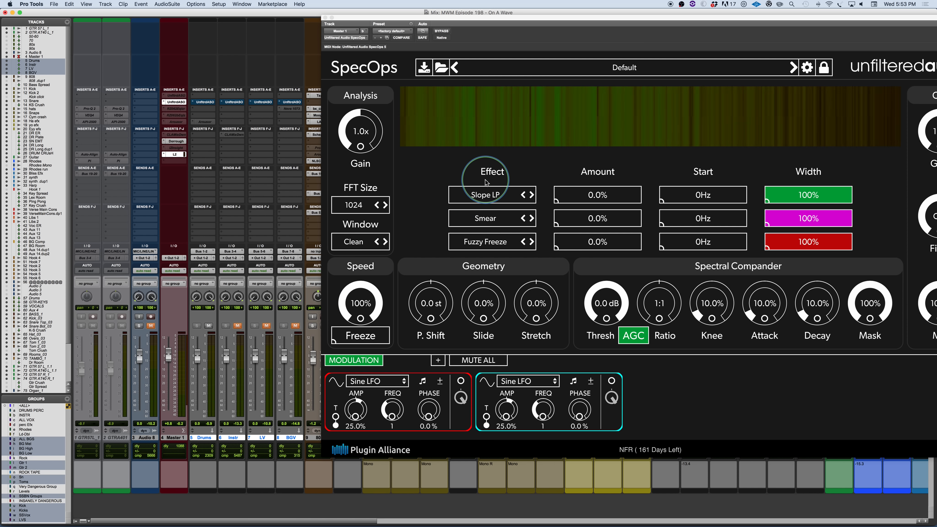
{"action": "left_click_drag", "start_coordinate": [546, 17], "coordinate": [393, 11]}
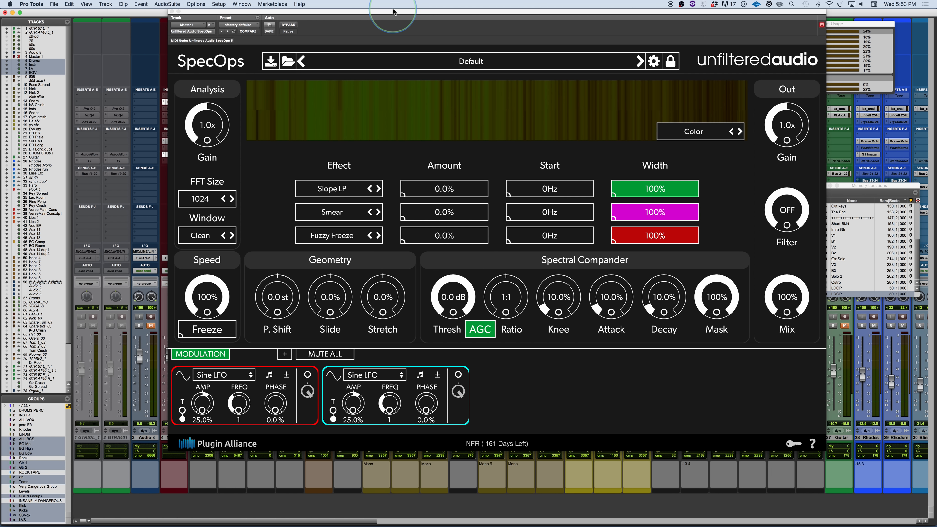
Audition the Freeze effect during playback with the FFT size at 1024, switching it on and off again
{"action": "left_click", "coordinate": [290, 27]}
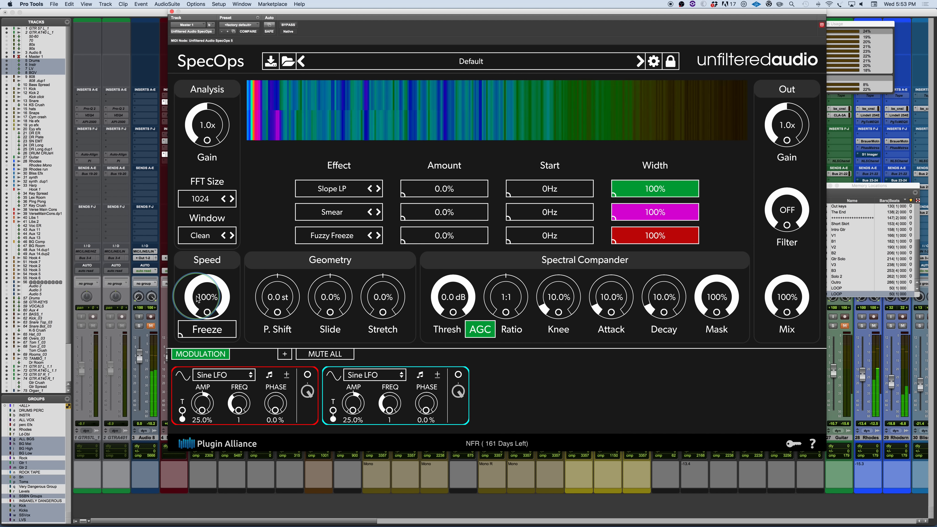
{"action": "left_click", "coordinate": [207, 331]}
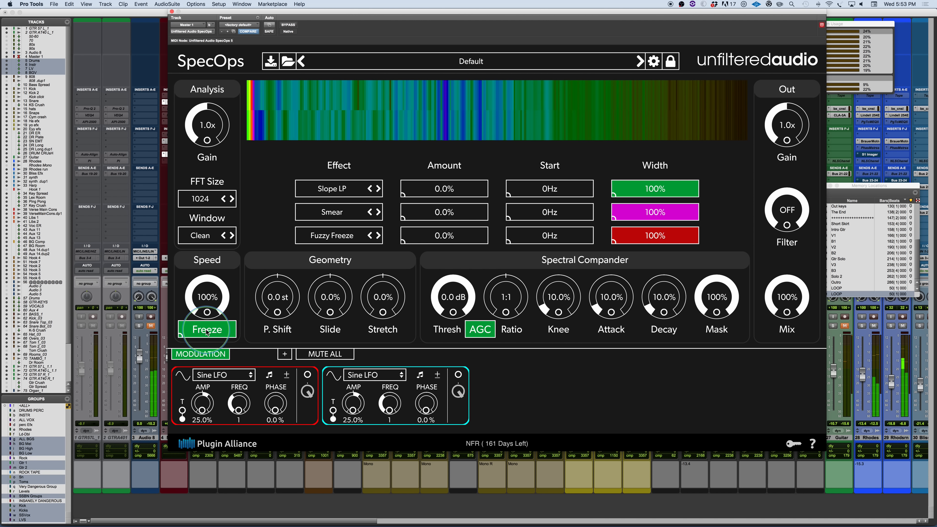
{"action": "left_click", "coordinate": [207, 330]}
Set the FFT size to 32768 and audition Freeze by switching it on and off
{"action": "left_click", "coordinate": [211, 200]}
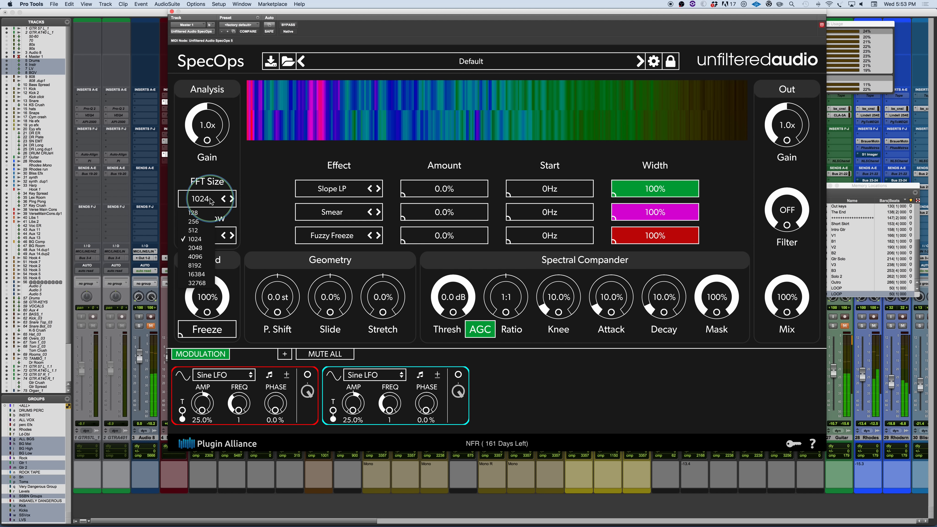
{"action": "left_click", "coordinate": [197, 283]}
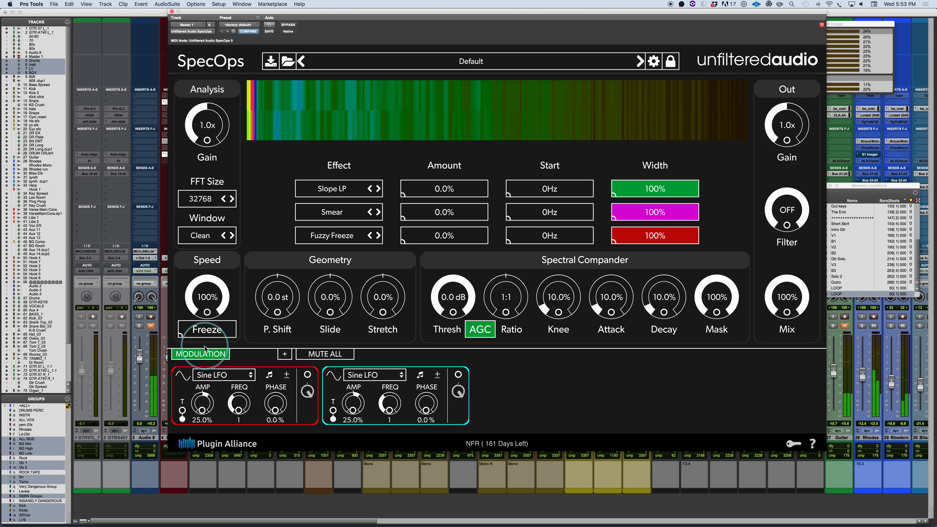
{"action": "left_click", "coordinate": [206, 331]}
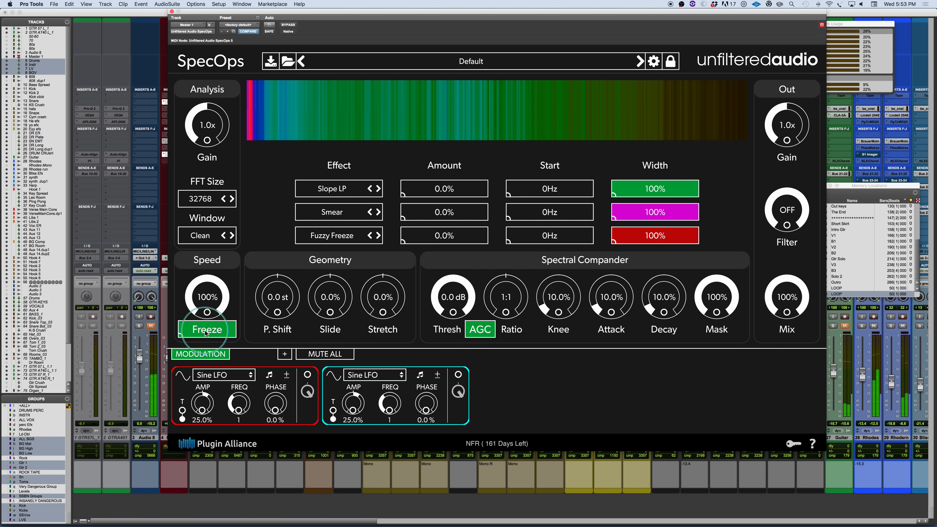
{"action": "left_click", "coordinate": [206, 331]}
Set the FFT size to 128 and audition Freeze by switching it on and off
{"action": "left_click", "coordinate": [202, 199]}
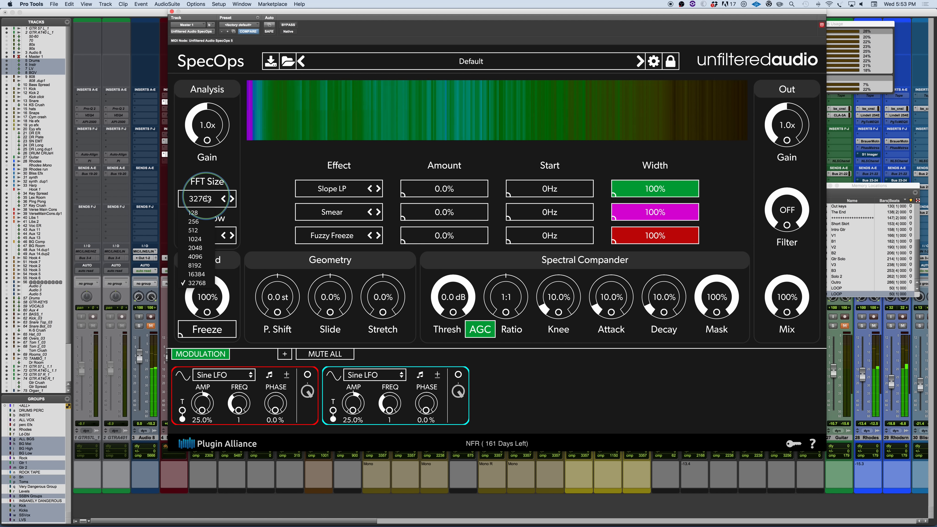
{"action": "left_click", "coordinate": [202, 213]}
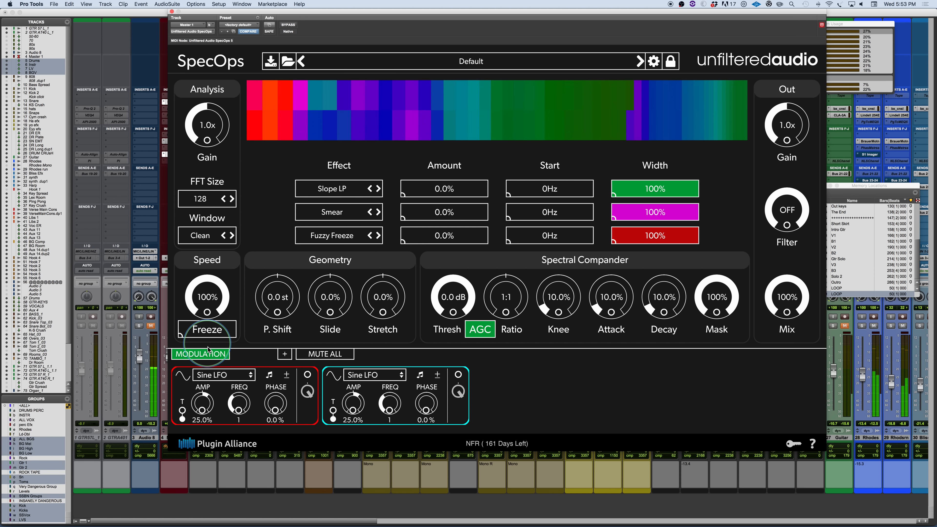
{"action": "left_click", "coordinate": [202, 329]}
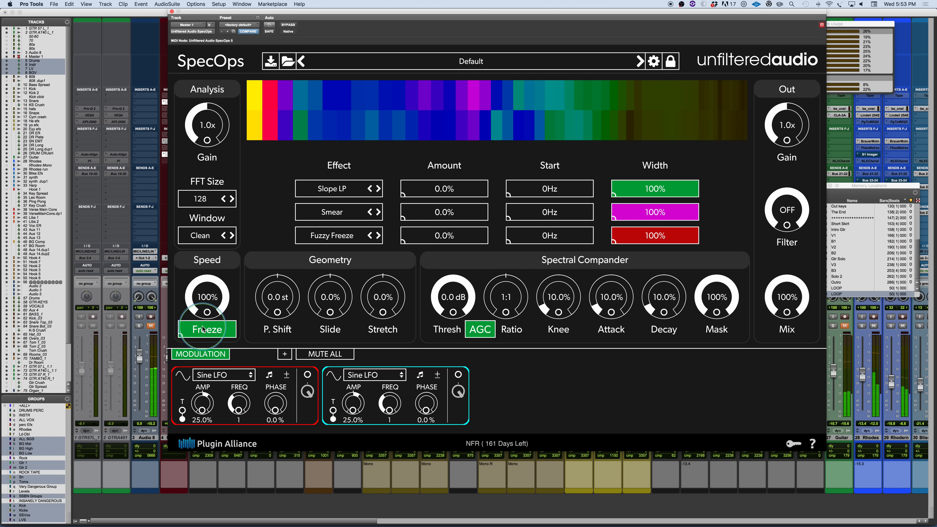
{"action": "left_click", "coordinate": [205, 331]}
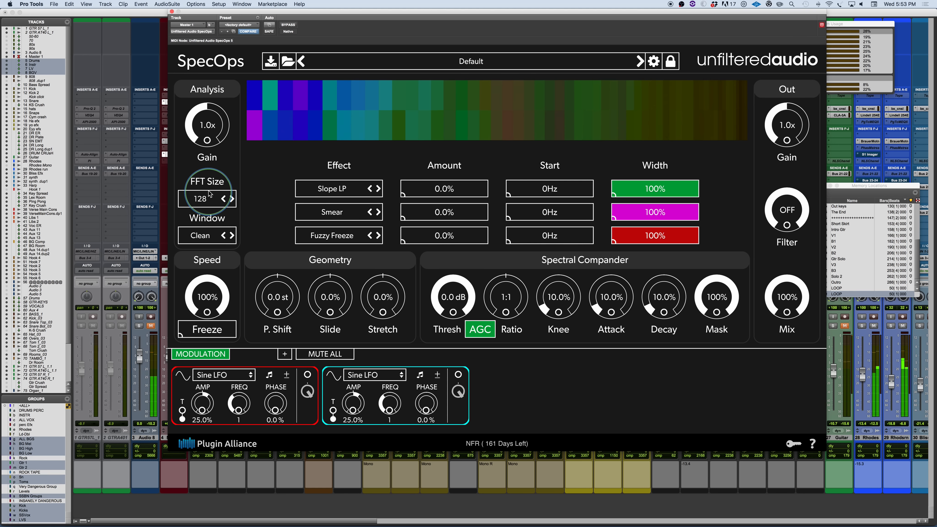
Set the FFT size back to 1024
{"action": "left_click", "coordinate": [205, 202]}
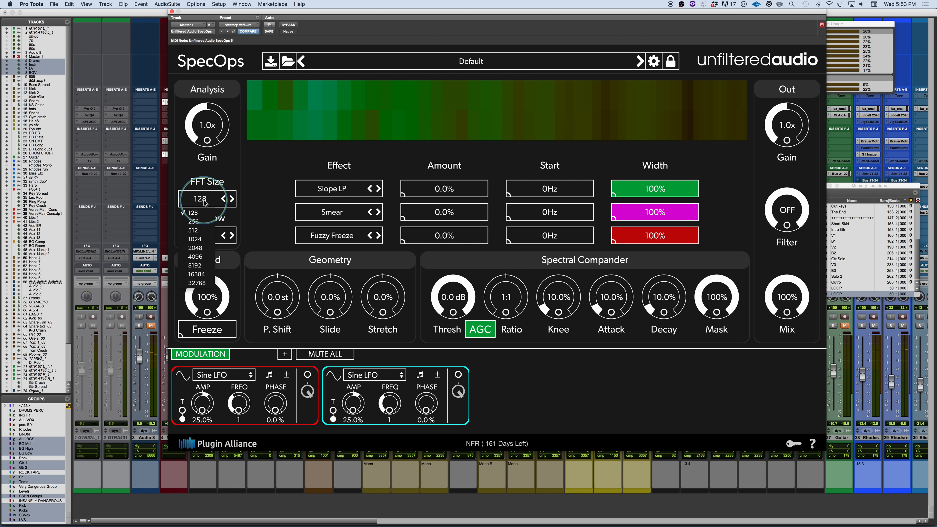
{"action": "left_click", "coordinate": [200, 243]}
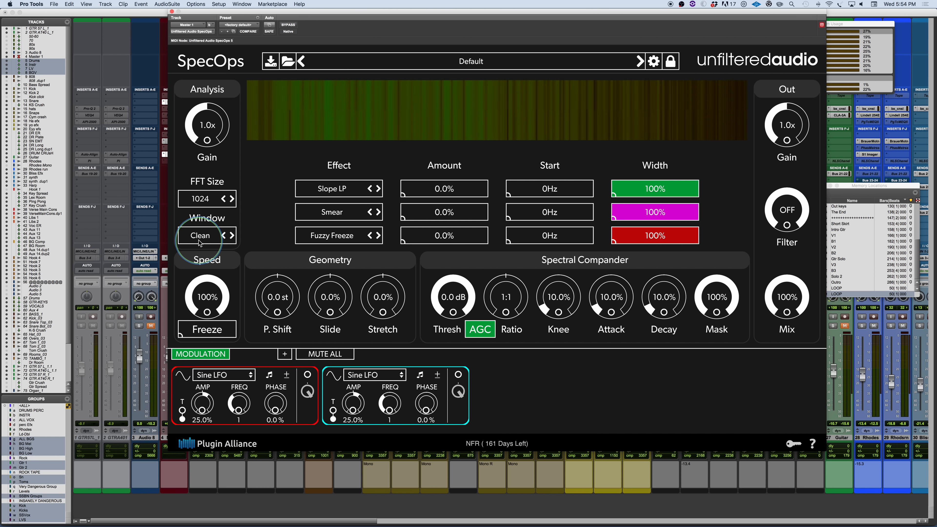
Raise the pitch shift to 5.0 st and audition it at FFT sizes 128, 8192 and 32768, returning the FFT size to 1024
{"action": "left_click", "coordinate": [277, 297]}
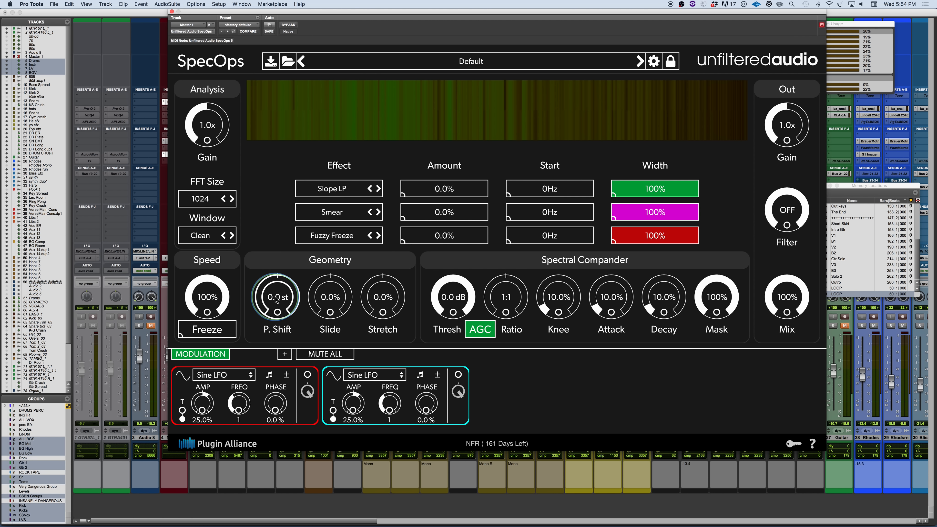
{"action": "left_click_drag", "start_coordinate": [277, 301], "coordinate": [268, 270]}
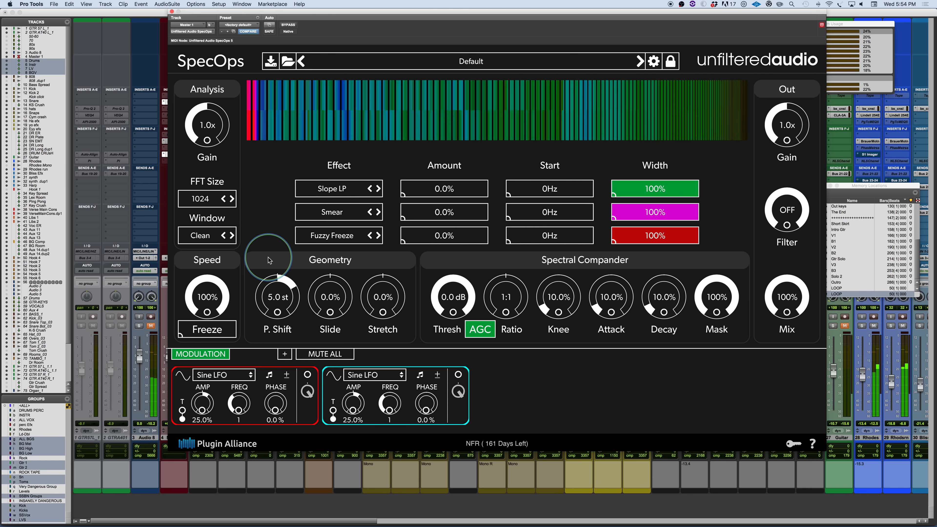
{"action": "left_click", "coordinate": [202, 200]}
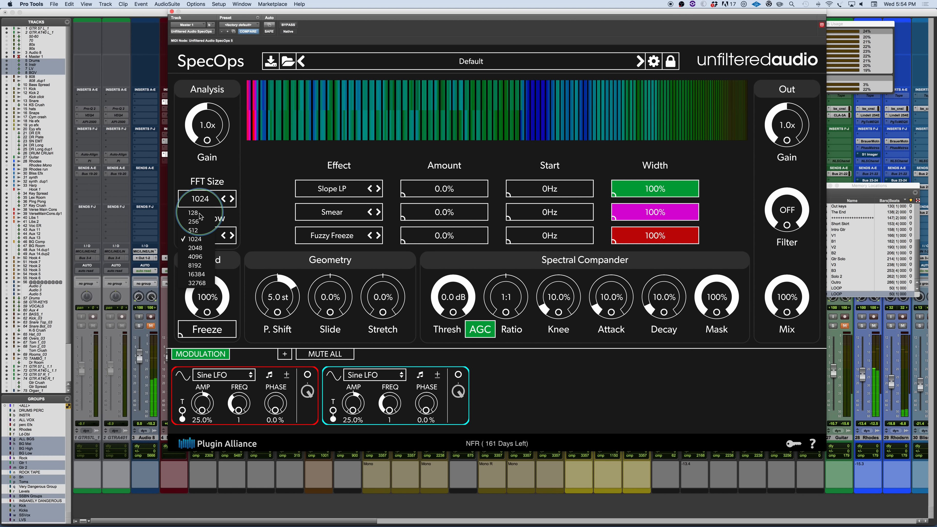
{"action": "left_click", "coordinate": [193, 213]}
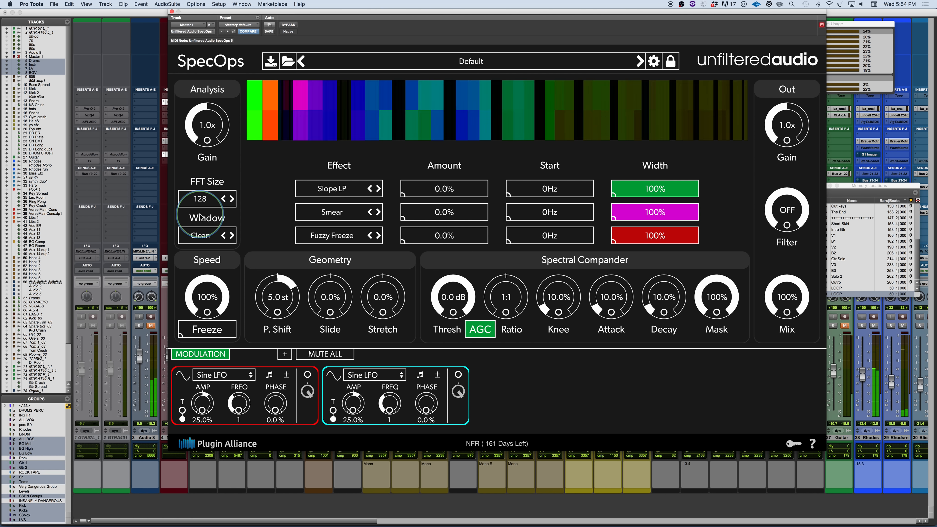
{"action": "left_click", "coordinate": [204, 199]}
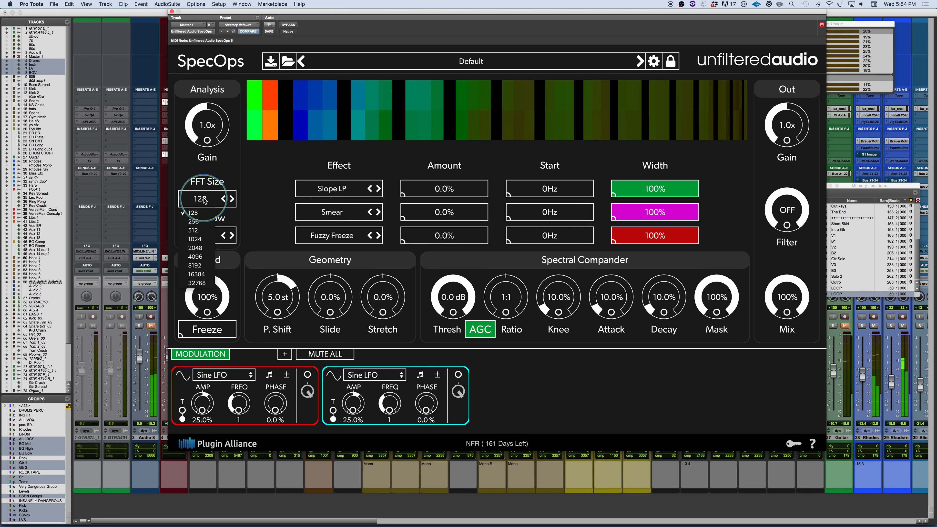
{"action": "left_click", "coordinate": [199, 265]}
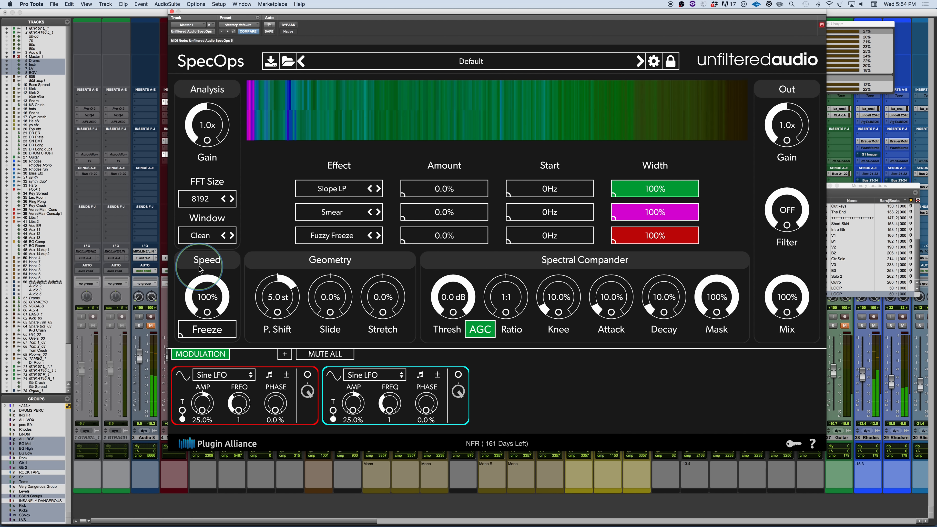
{"action": "left_click", "coordinate": [202, 199]}
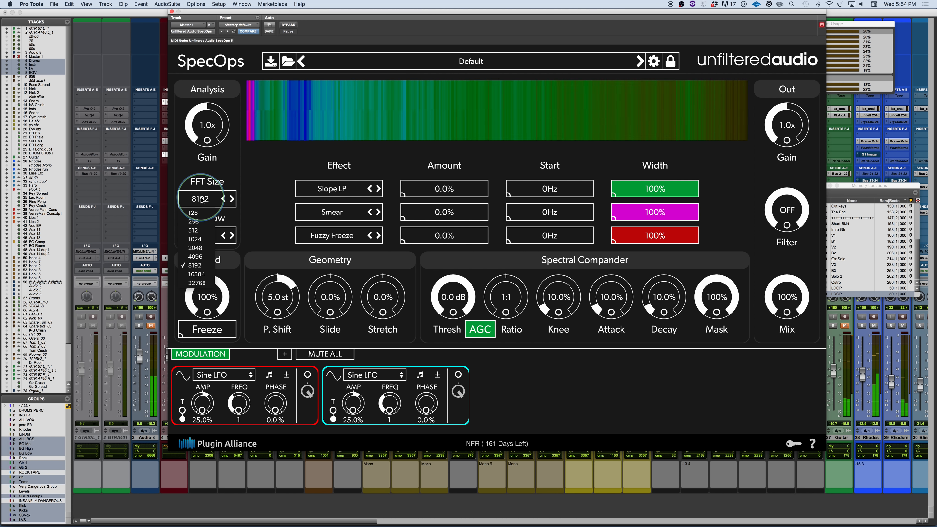
{"action": "left_click", "coordinate": [201, 284]}
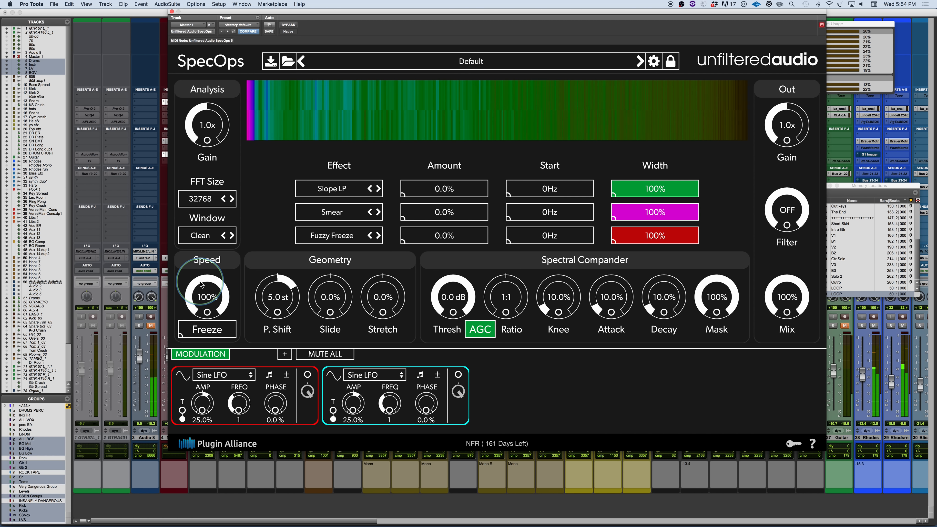
{"action": "left_click", "coordinate": [206, 200]}
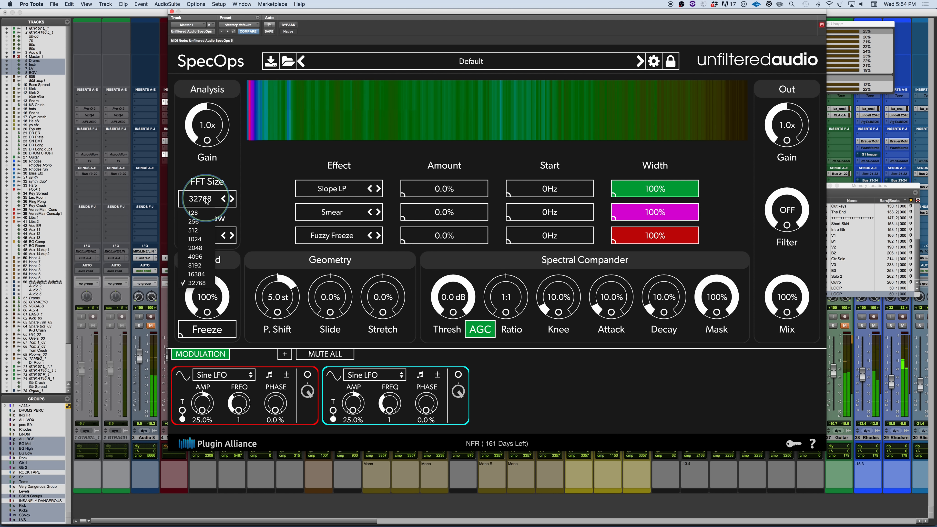
{"action": "left_click", "coordinate": [199, 239]}
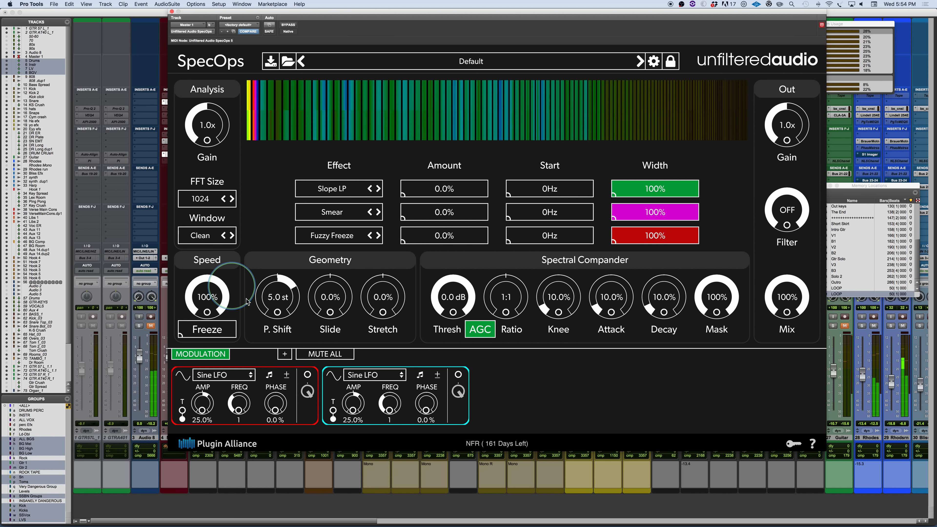
Audition the pitch shift at -10.0 st and -12.0 st, and reset it to 0.0 st
{"action": "left_click_drag", "start_coordinate": [279, 291], "coordinate": [277, 404]}
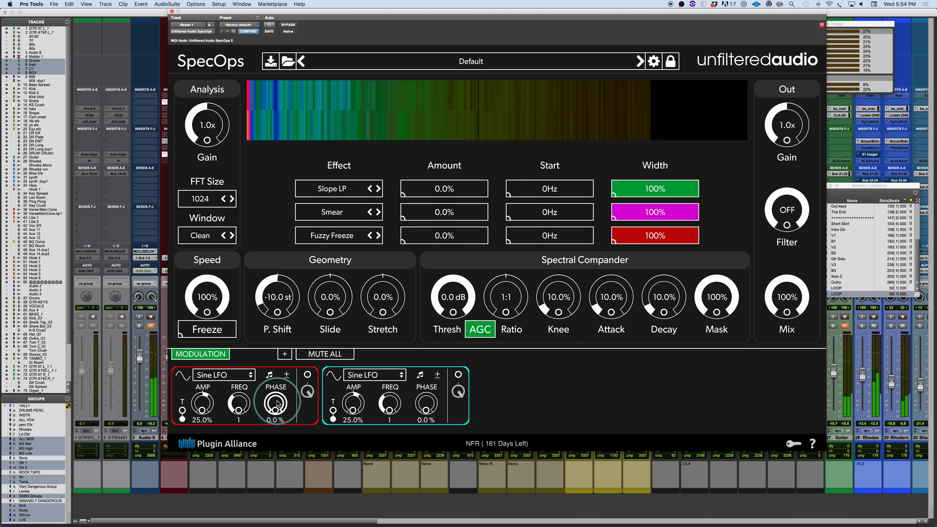
{"action": "mouse_move", "coordinate": [275, 300]}
{"action": "left_mouse_down"}
{"action": "mouse_move", "coordinate": [274, 370]}
{"action": "mouse_move", "coordinate": [276, 294]}
{"action": "left_mouse_up"}
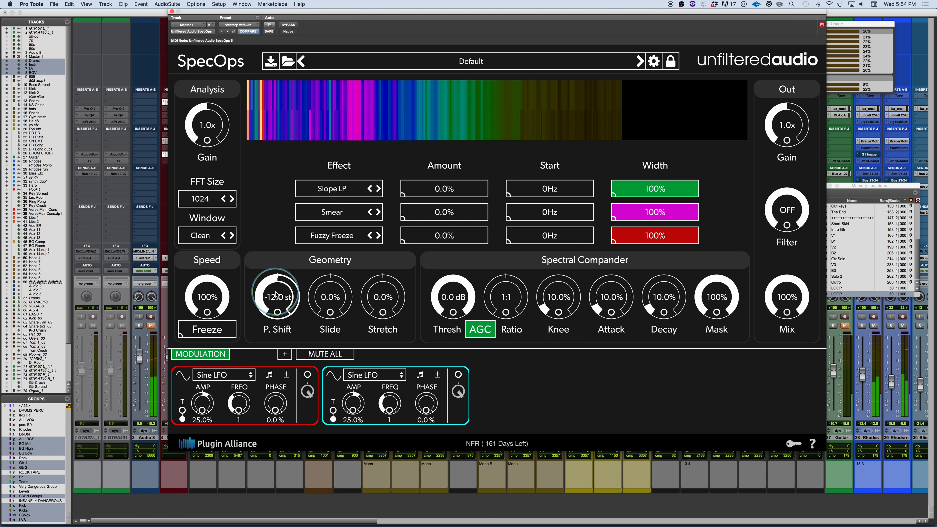
{"action": "left_click", "coordinate": [276, 294], "text": "alt"}
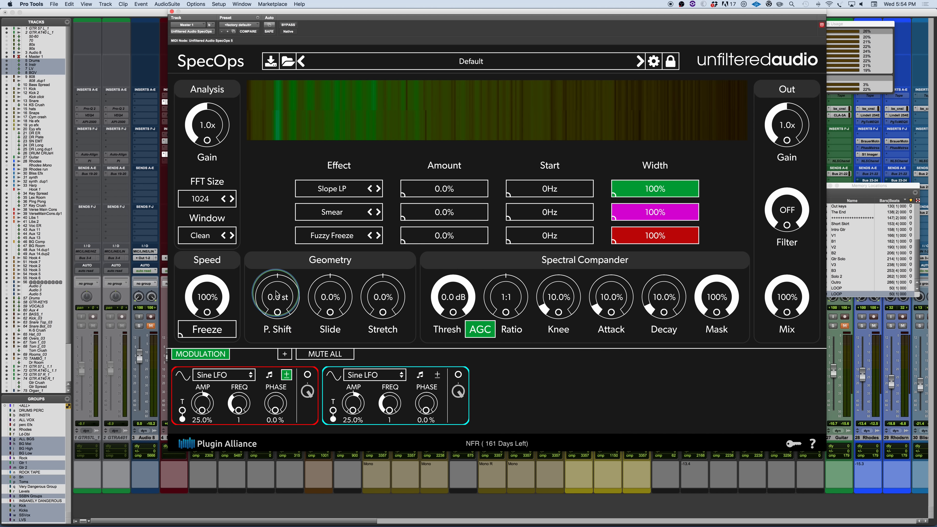
Route the first modulator to the pitch shift and change its type from Sine LFO to Input Follower
{"action": "left_click_drag", "start_coordinate": [307, 374], "coordinate": [278, 312]}
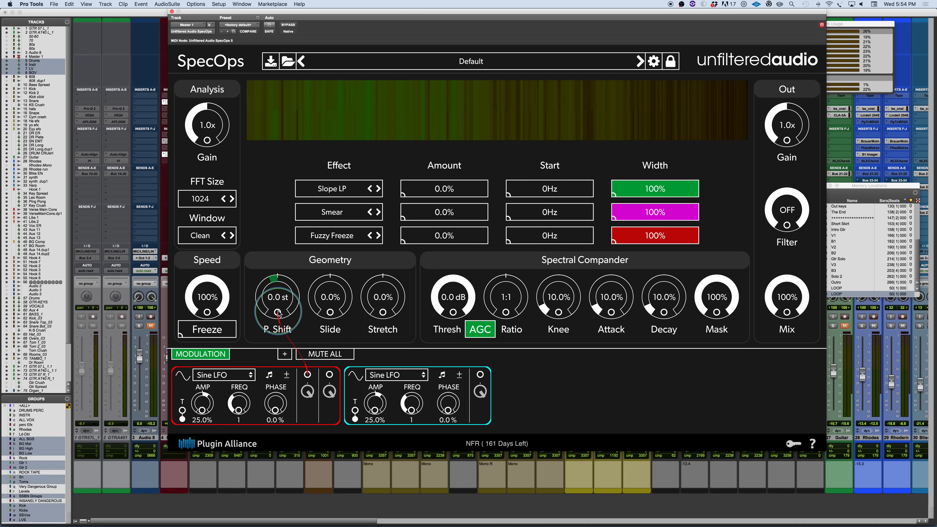
{"action": "left_click", "coordinate": [217, 374]}
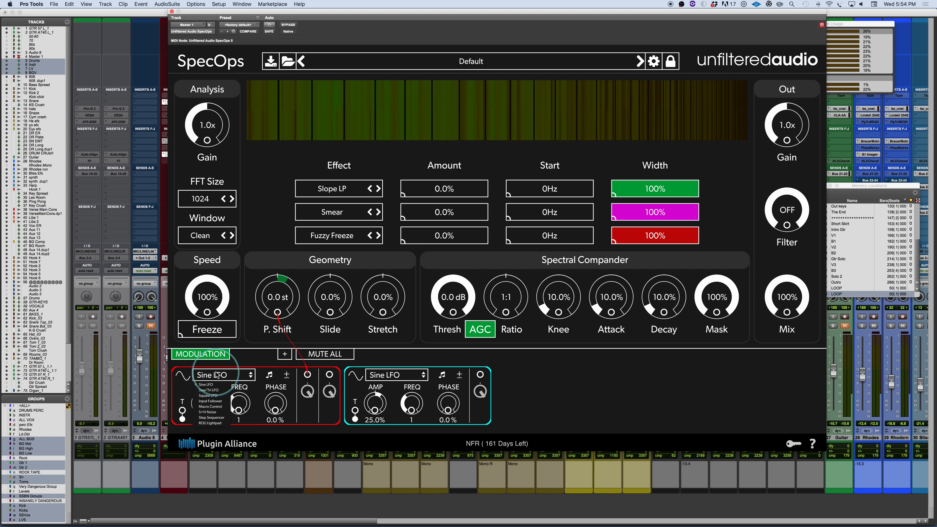
{"action": "left_click", "coordinate": [214, 402]}
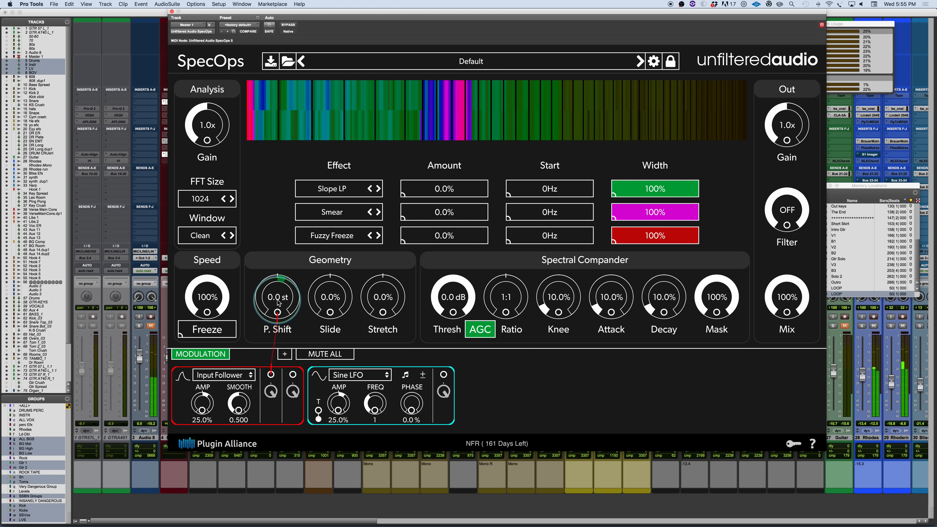
Audition the modulated pitch shift at -5.0 st, and clear it by disconnecting the Input Follower and resetting the shift to 0.0 st
{"action": "left_click_drag", "start_coordinate": [267, 292], "coordinate": [261, 328]}
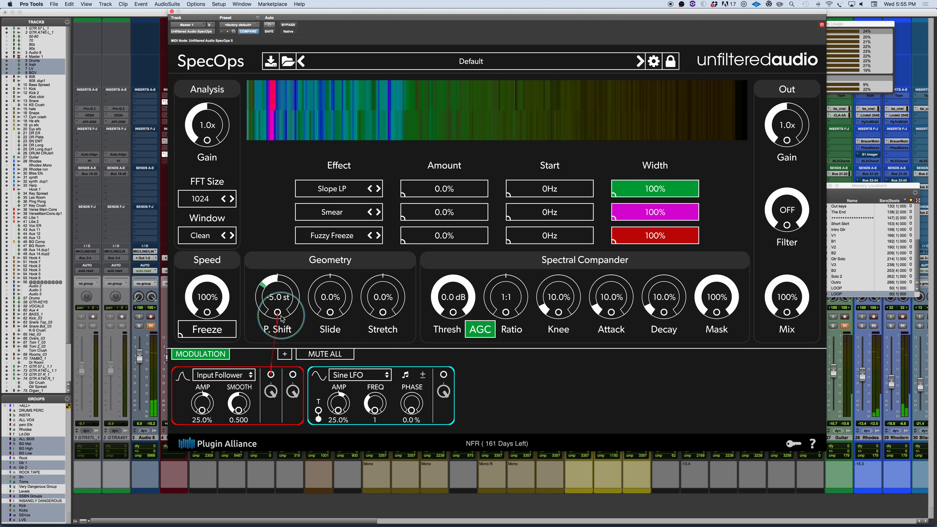
{"action": "left_click_drag", "start_coordinate": [273, 333], "coordinate": [261, 349]}
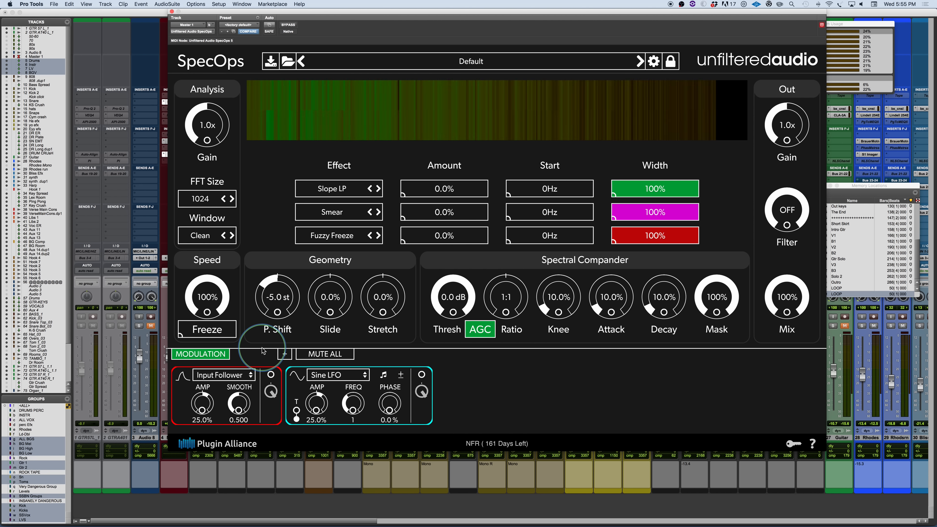
{"action": "double_click", "coordinate": [269, 283]}
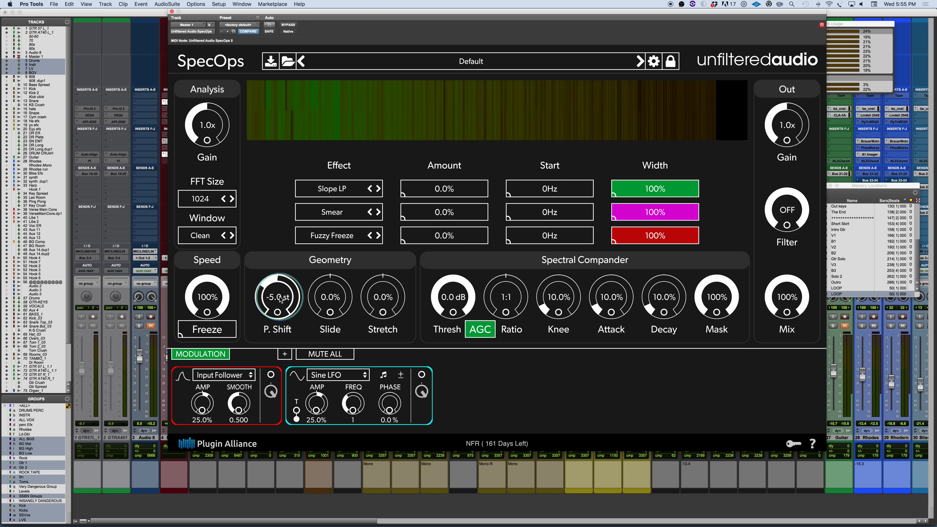
Lower the Slide to about -52% and audition it at FFT sizes 16384 and 256, returning the FFT size to 1024
{"action": "left_click_drag", "start_coordinate": [335, 304], "coordinate": [323, 335]}
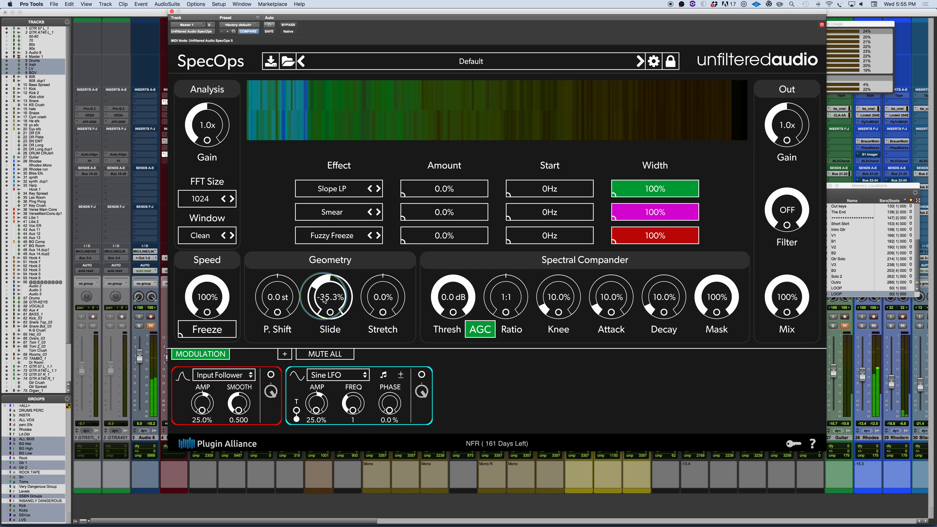
{"action": "left_click_drag", "start_coordinate": [324, 301], "coordinate": [324, 302]}
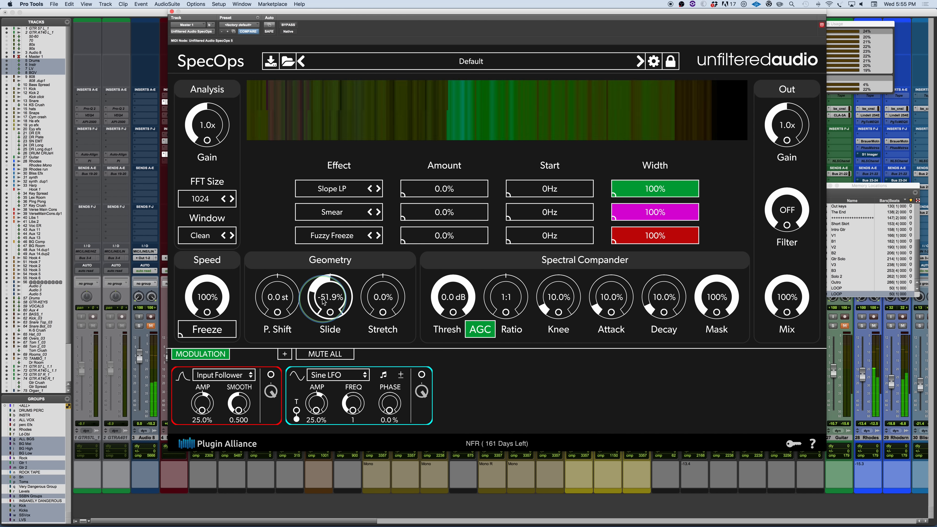
{"action": "left_click", "coordinate": [208, 201]}
{"action": "left_click", "coordinate": [197, 273]}
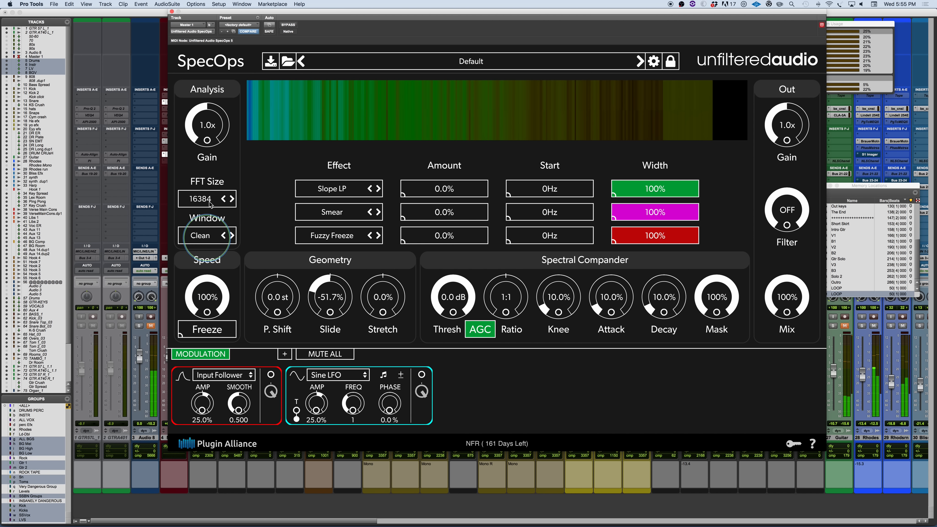
{"action": "left_click", "coordinate": [205, 199]}
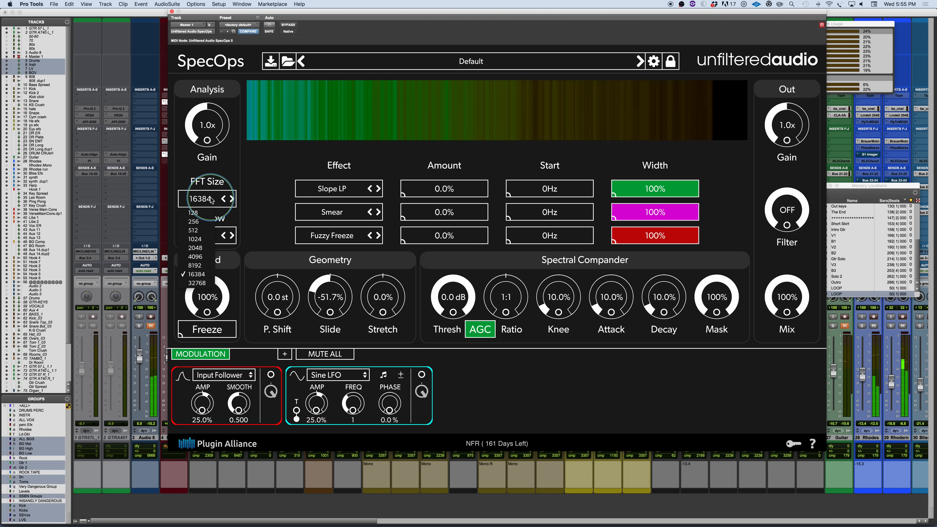
{"action": "left_click", "coordinate": [194, 221]}
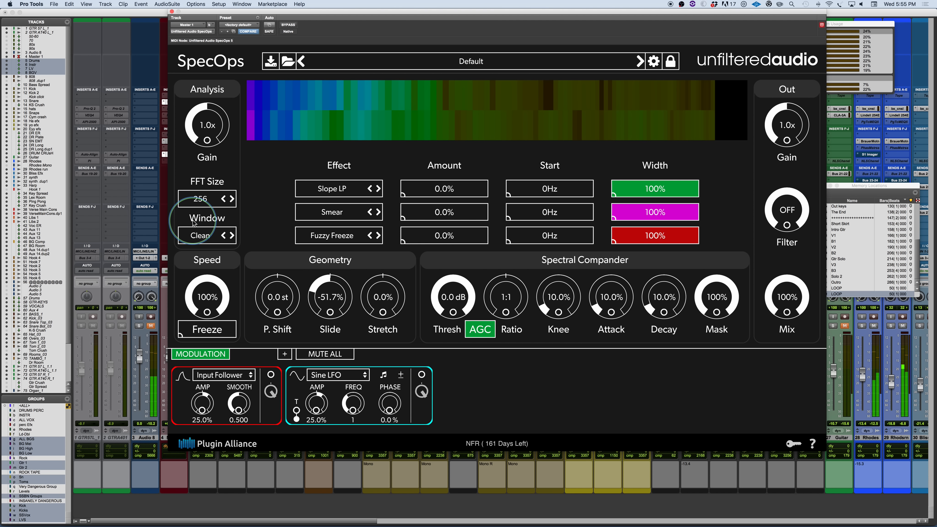
{"action": "left_click", "coordinate": [199, 199]}
{"action": "left_click", "coordinate": [199, 242]}
Audition the Slide at a positive amount of about 23%, and reset it to 0.0%
{"action": "left_click_drag", "start_coordinate": [333, 318], "coordinate": [324, 229]}
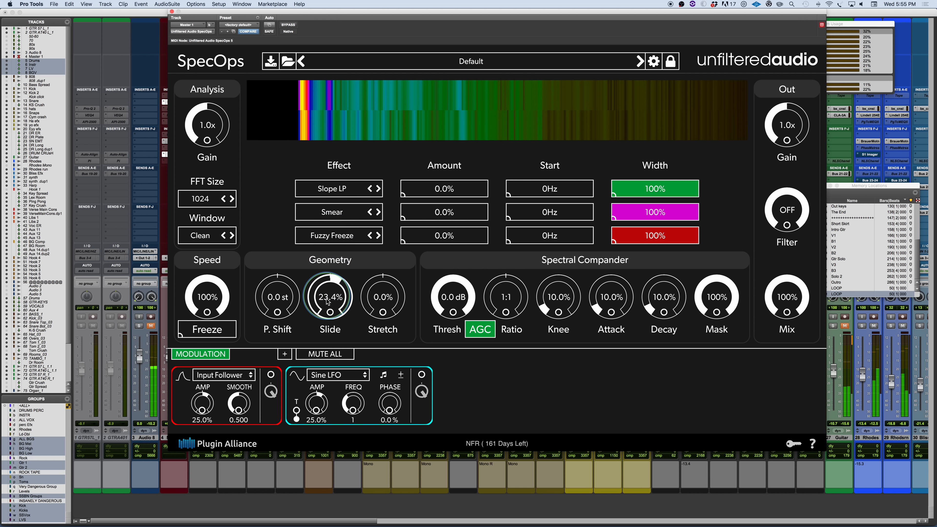
{"action": "left_click_drag", "start_coordinate": [326, 298], "coordinate": [331, 297]}
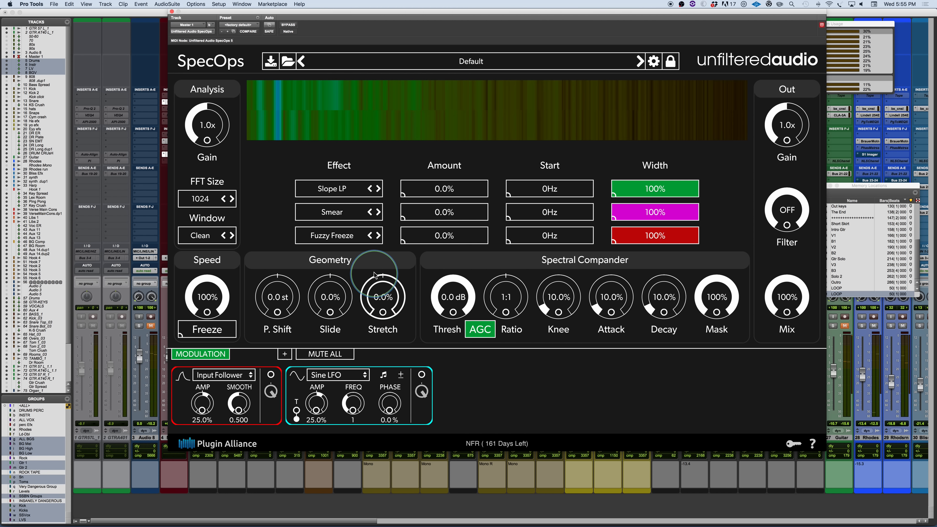
Set the Stretch to 50.0% and audition it at FFT sizes 128, 32768 and 4096, returning the FFT size to 1024
{"action": "left_click_drag", "start_coordinate": [376, 251], "coordinate": [375, 250]}
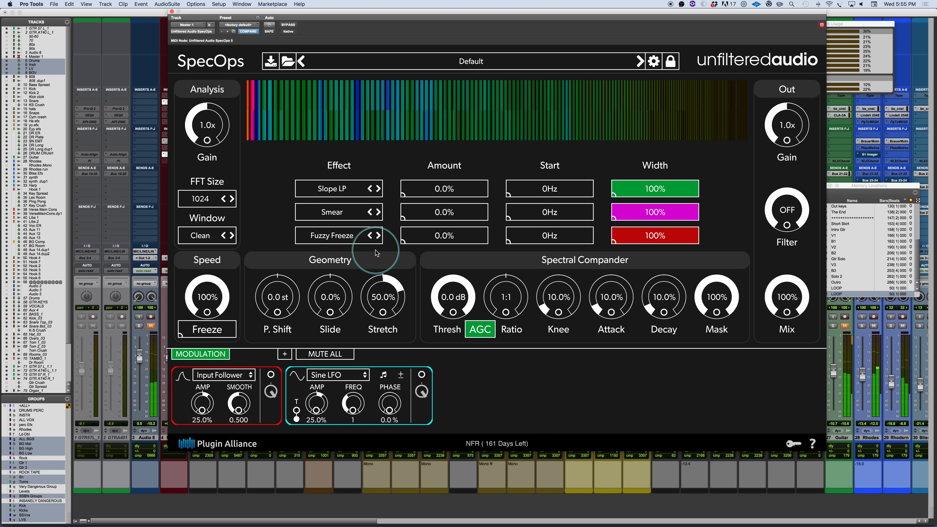
{"action": "left_click", "coordinate": [206, 198]}
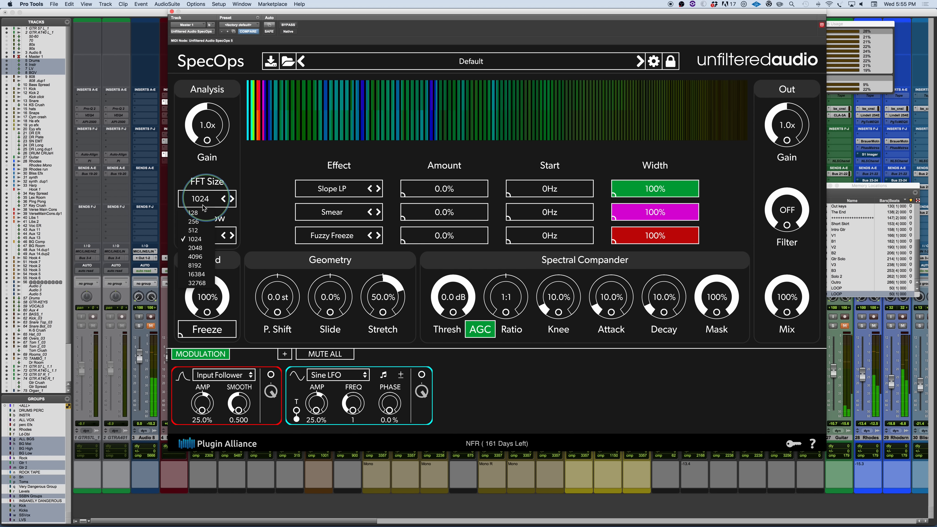
{"action": "left_click", "coordinate": [197, 215]}
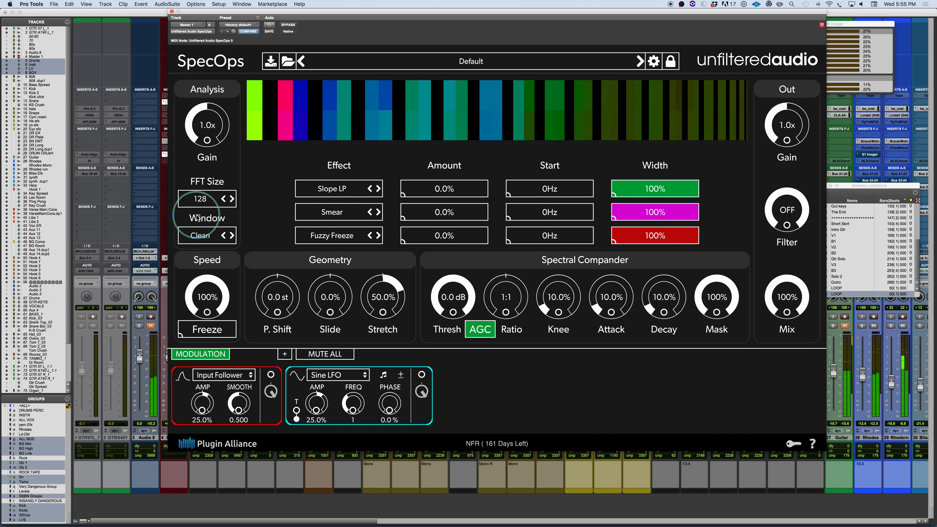
{"action": "left_click", "coordinate": [202, 199]}
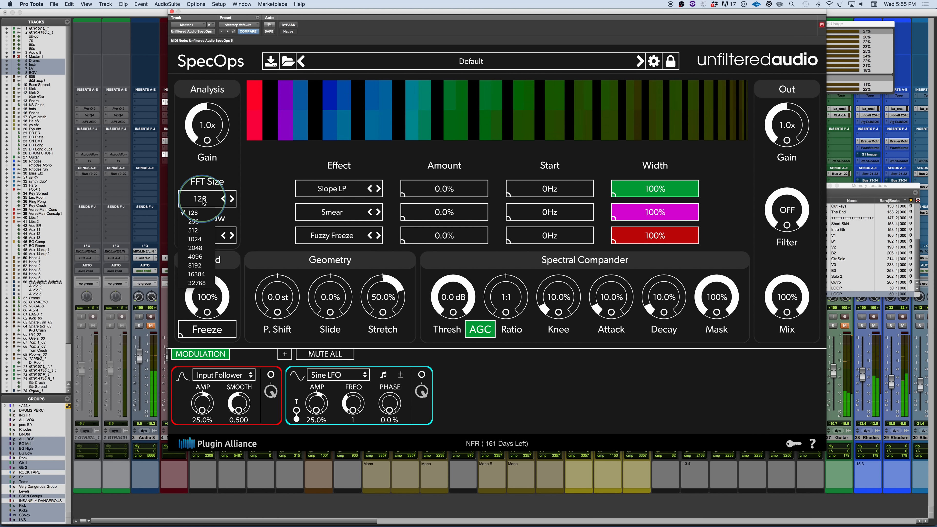
{"action": "left_click", "coordinate": [197, 283]}
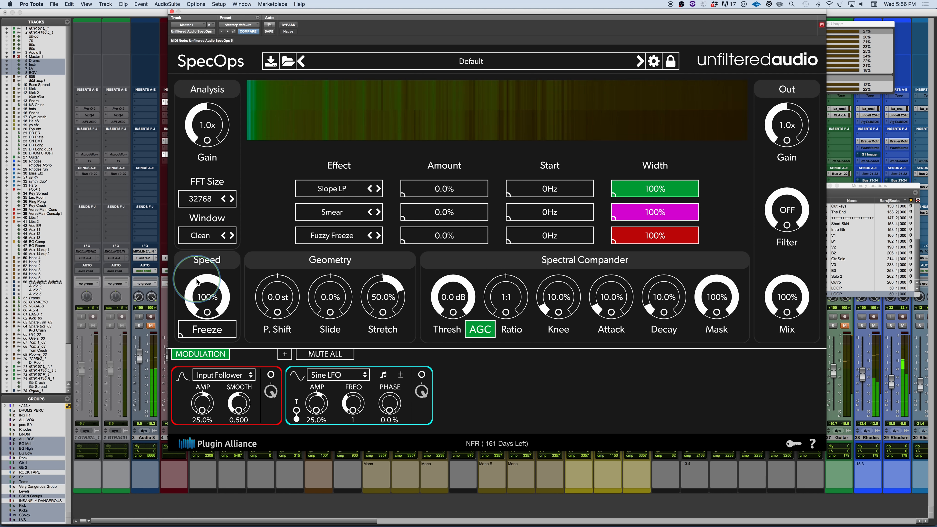
{"action": "left_click", "coordinate": [203, 200]}
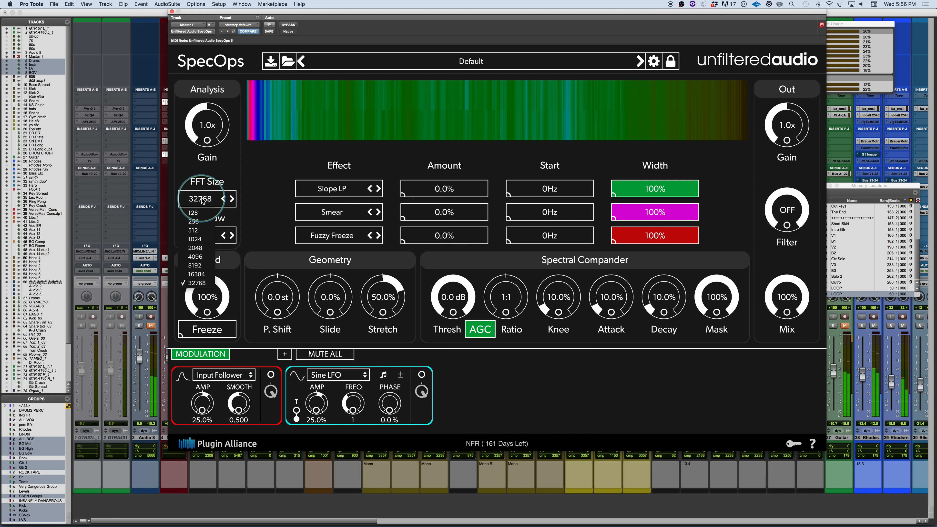
{"action": "left_click", "coordinate": [196, 256]}
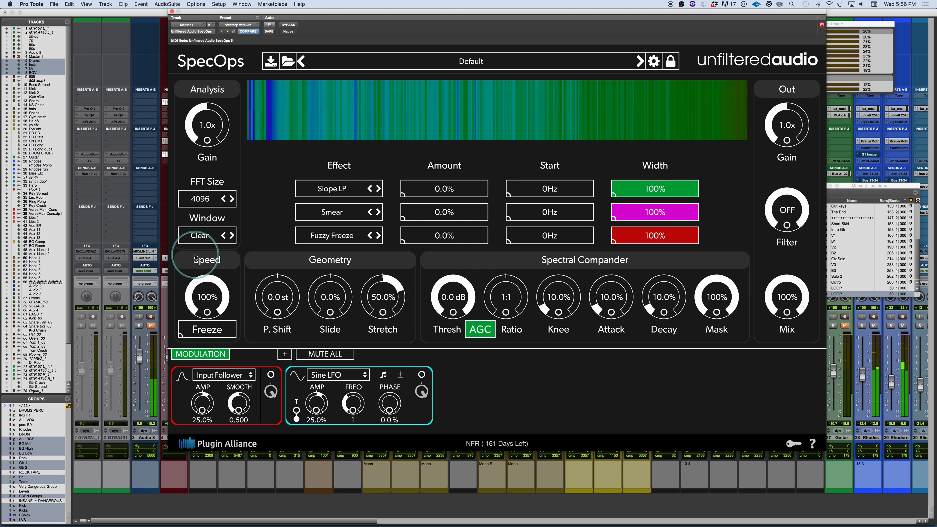
{"action": "left_click", "coordinate": [205, 199]}
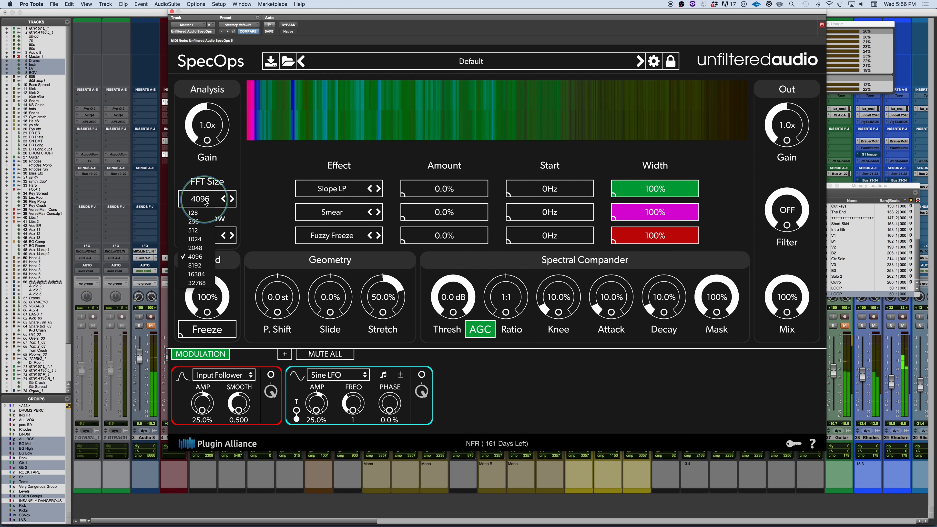
{"action": "left_click", "coordinate": [197, 239]}
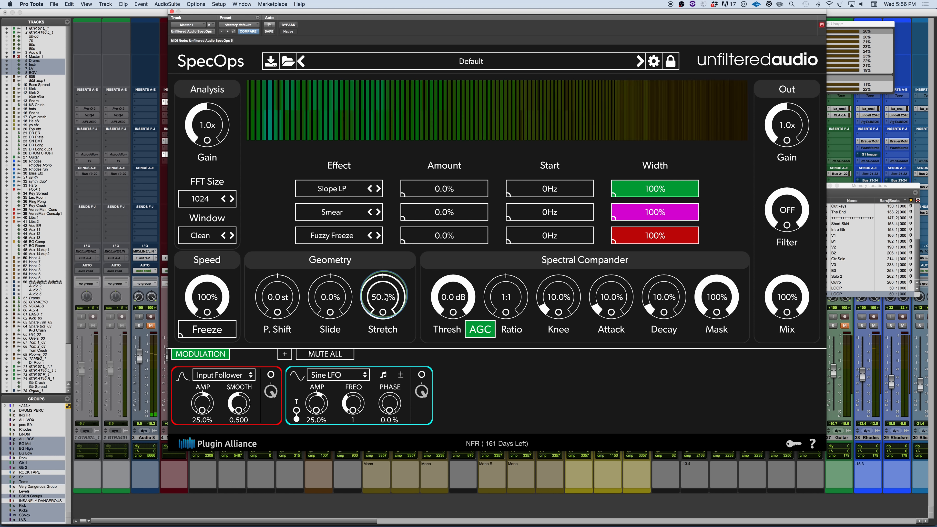
Reset the Stretch to 0.0% and change the first effect slot from Slope LP to Smear
{"action": "left_click", "coordinate": [294, 292]}
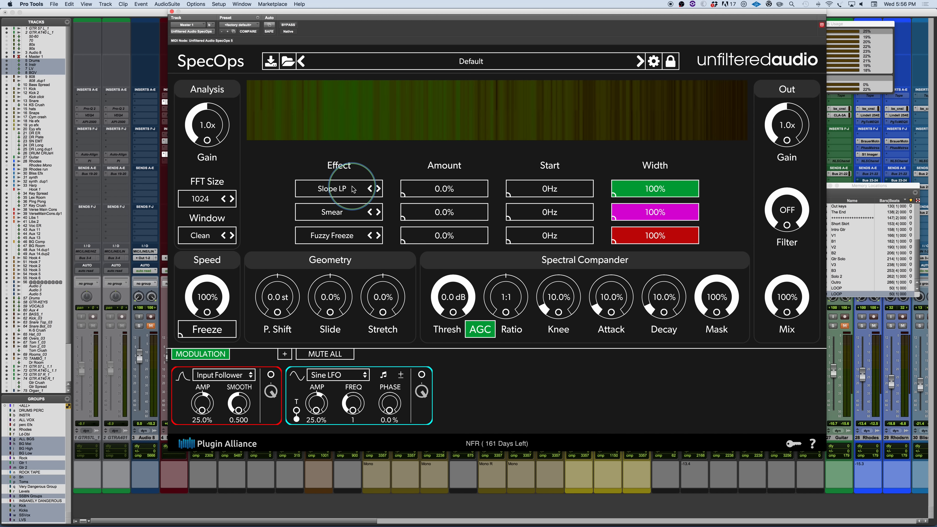
{"action": "left_click", "coordinate": [331, 189]}
{"action": "mouse_move", "coordinate": [327, 201]}
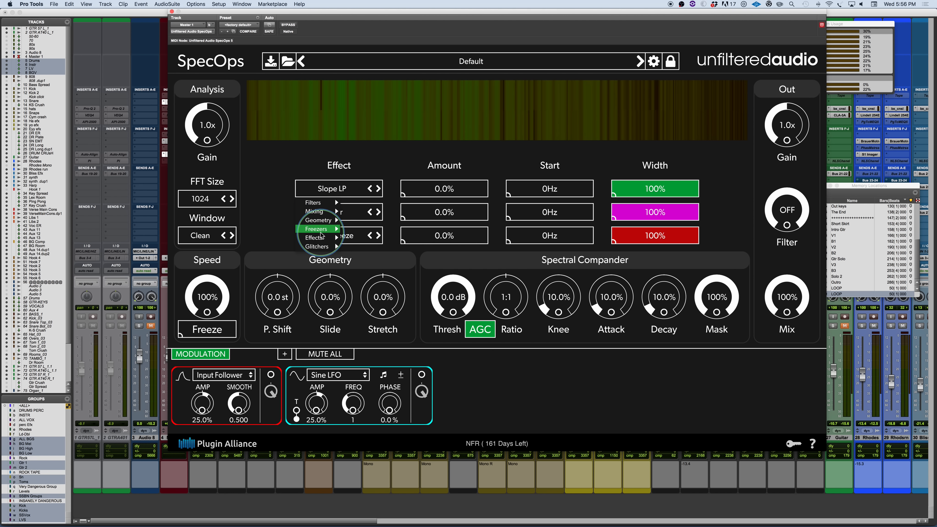
{"action": "mouse_move", "coordinate": [320, 232]}
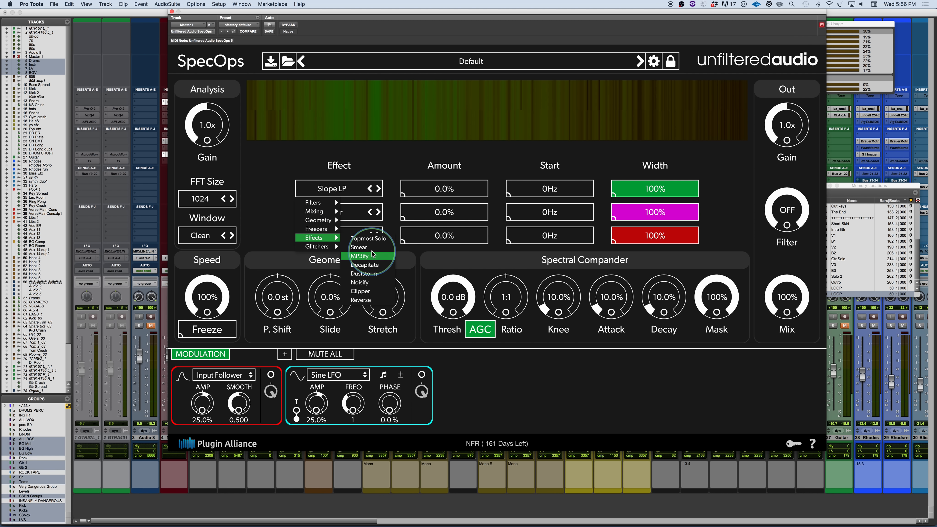
{"action": "left_click", "coordinate": [363, 247]}
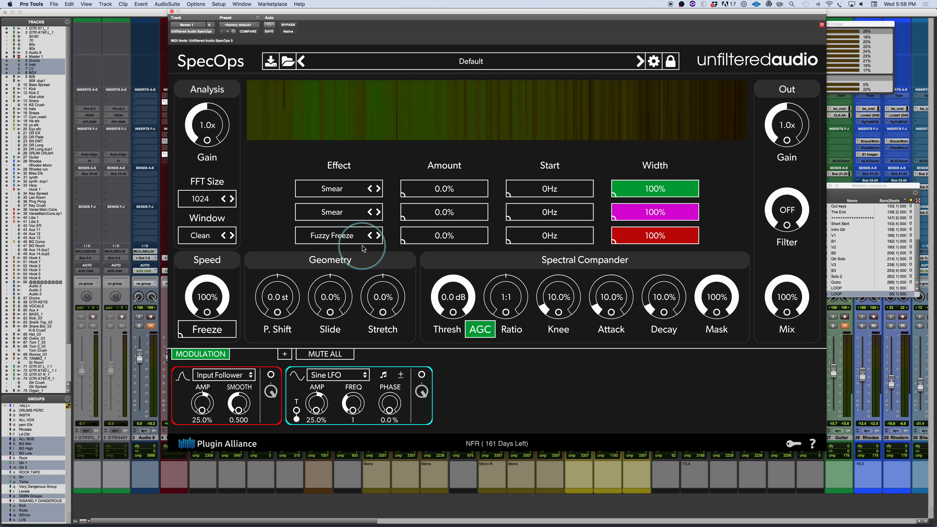
{"action": "mouse_move", "coordinate": [396, 93]}
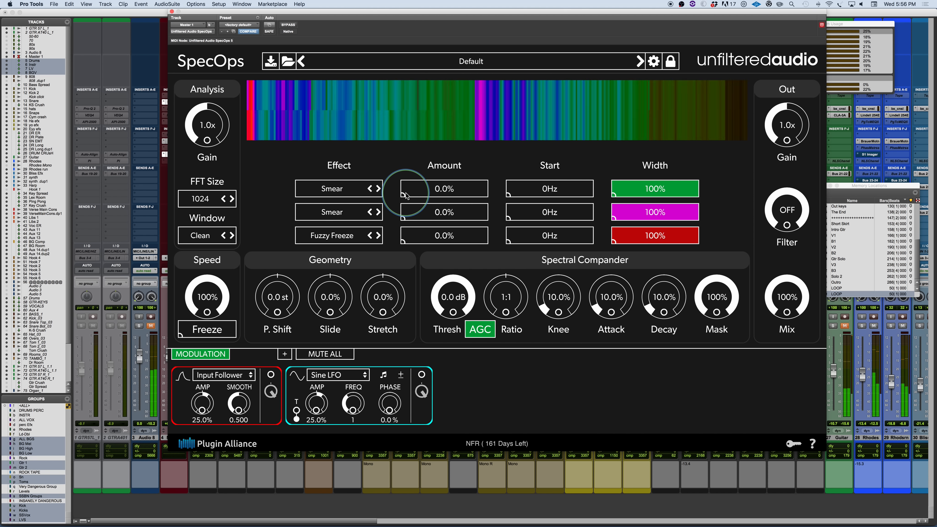
Audition the first Smear at 99.2% amount with a 366 Hz start, and move its band to a 4.13 kHz start with 22.6% width
{"action": "left_click_drag", "start_coordinate": [406, 188], "coordinate": [519, 197]}
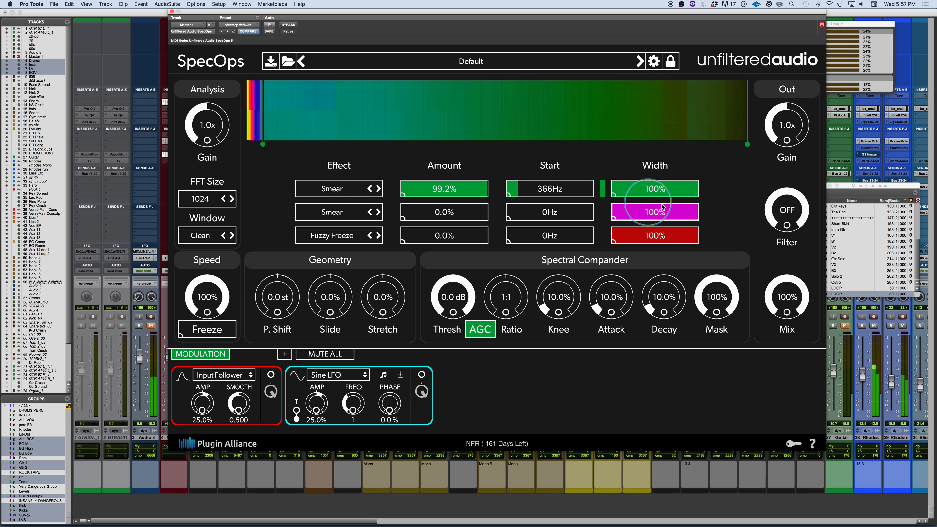
{"action": "left_click_drag", "start_coordinate": [693, 195], "coordinate": [629, 197]}
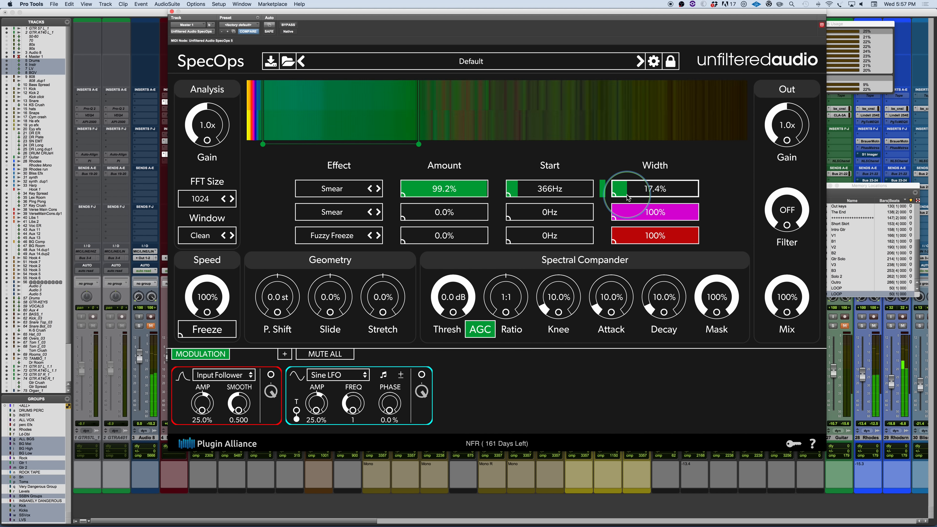
{"action": "left_click_drag", "start_coordinate": [528, 198], "coordinate": [546, 195]}
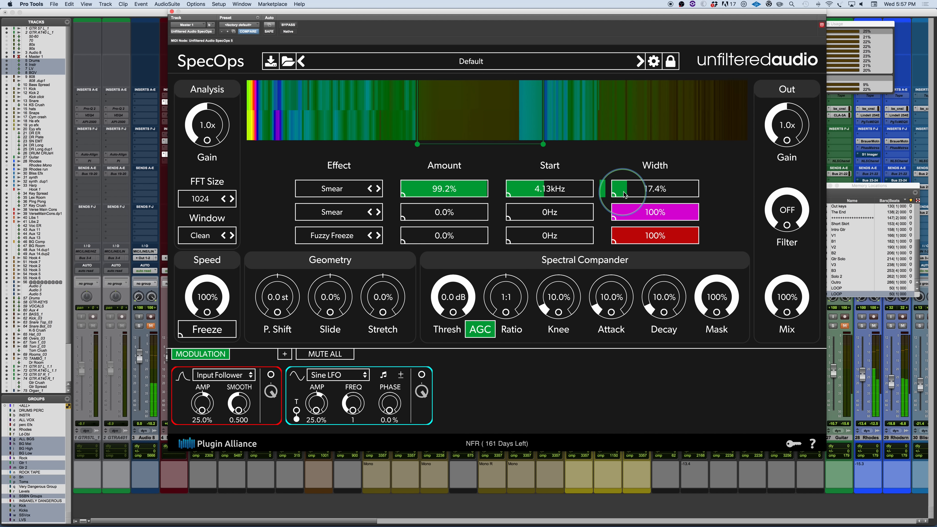
{"action": "left_click_drag", "start_coordinate": [629, 194], "coordinate": [632, 193]}
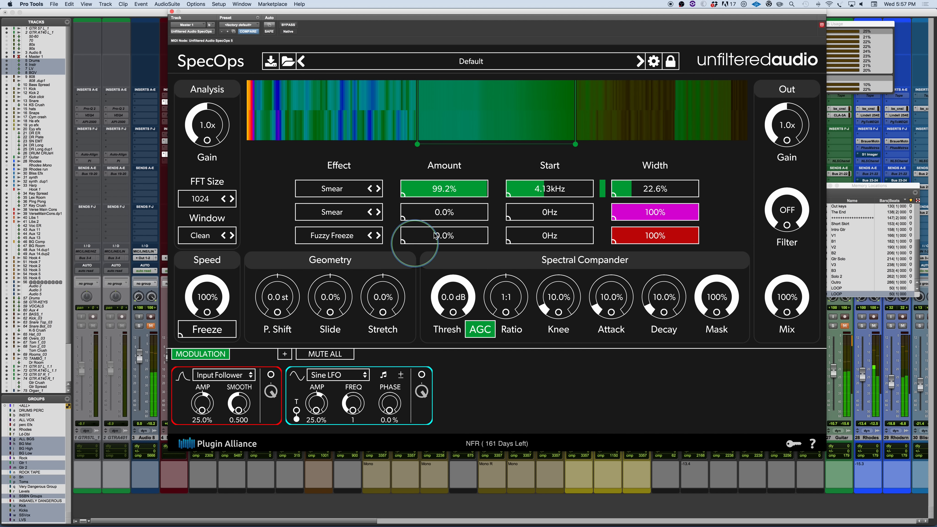
Try routing the Input Follower to the first effect's Start control, leaving the connection unmade
{"action": "left_click_drag", "start_coordinate": [505, 203], "coordinate": [510, 196]}
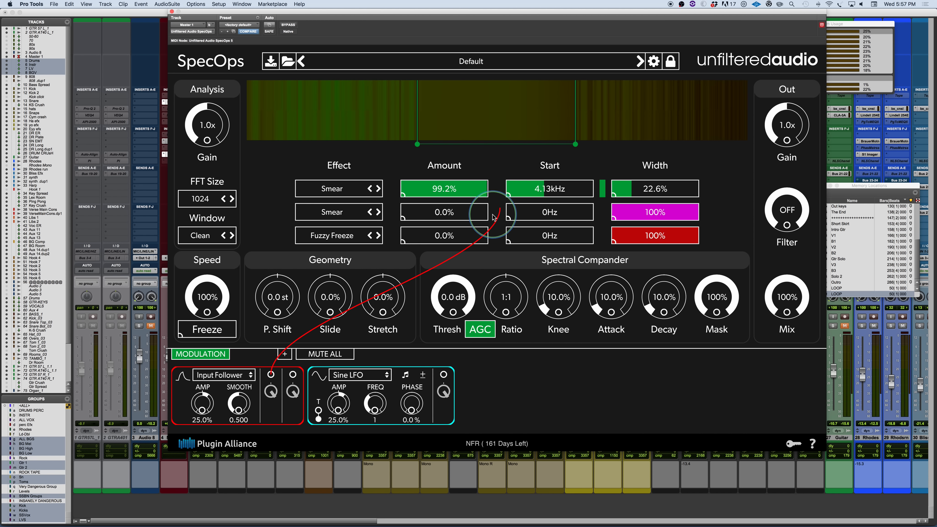
{"action": "left_click_drag", "start_coordinate": [492, 222], "coordinate": [491, 222]}
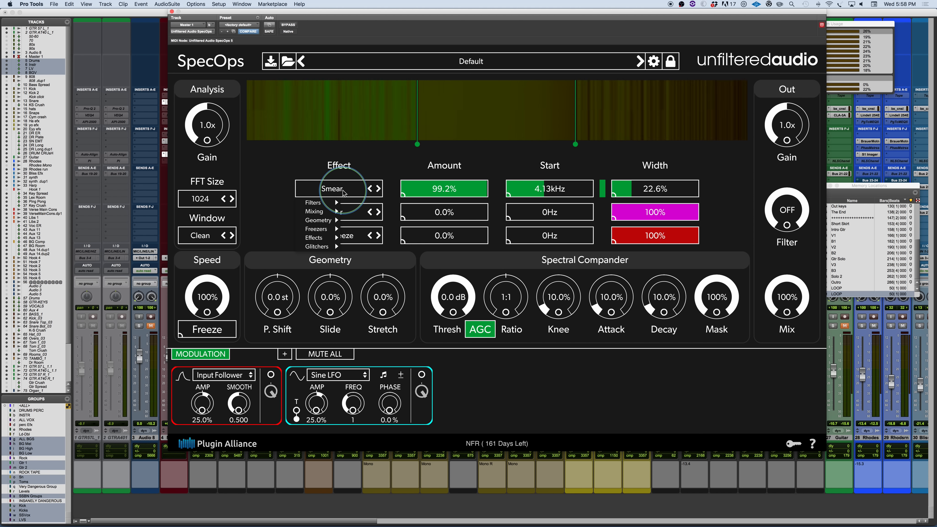
Audition Noisify in the first slot from 2.37 kHz, and switch to Clipper with a 1.27 kHz start and 14.9% width
{"action": "mouse_move", "coordinate": [325, 236]}
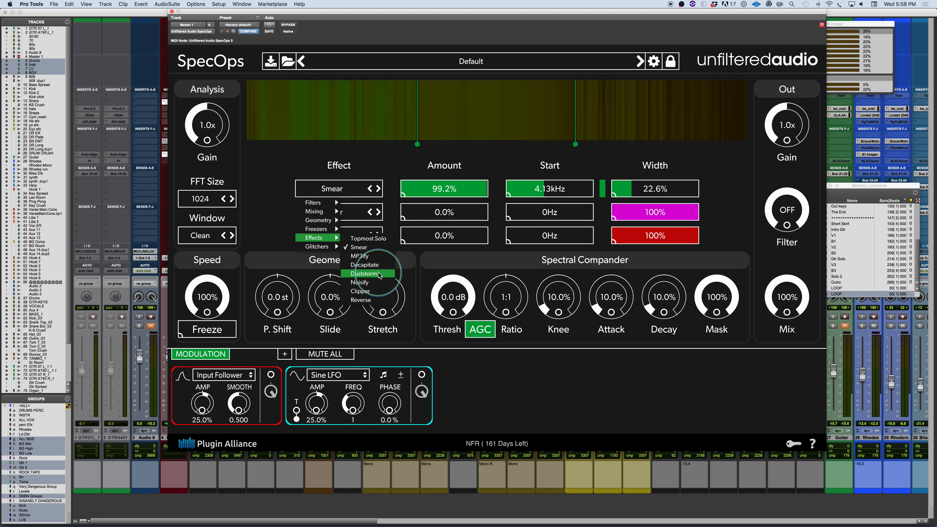
{"action": "left_click", "coordinate": [371, 283]}
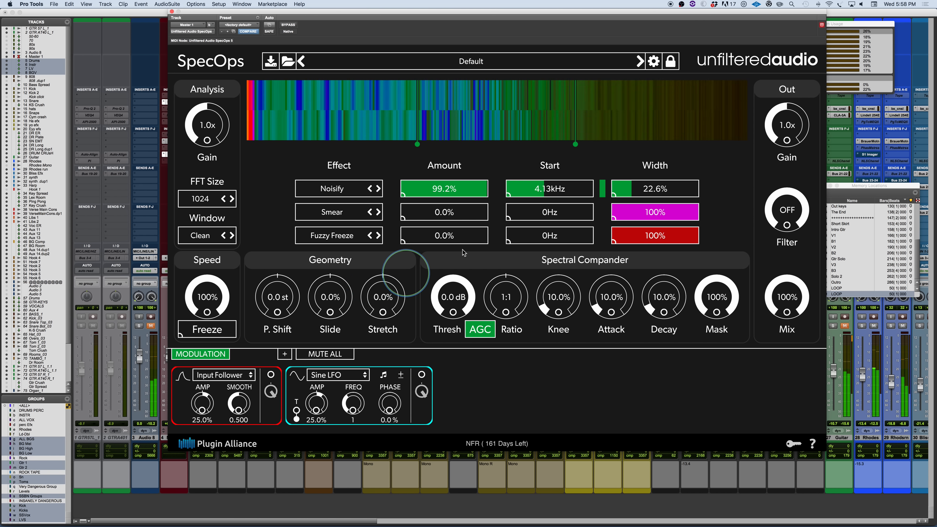
{"action": "mouse_move", "coordinate": [551, 205]}
{"action": "left_mouse_down"}
{"action": "mouse_move", "coordinate": [549, 192]}
{"action": "mouse_move", "coordinate": [536, 193]}
{"action": "left_mouse_up"}
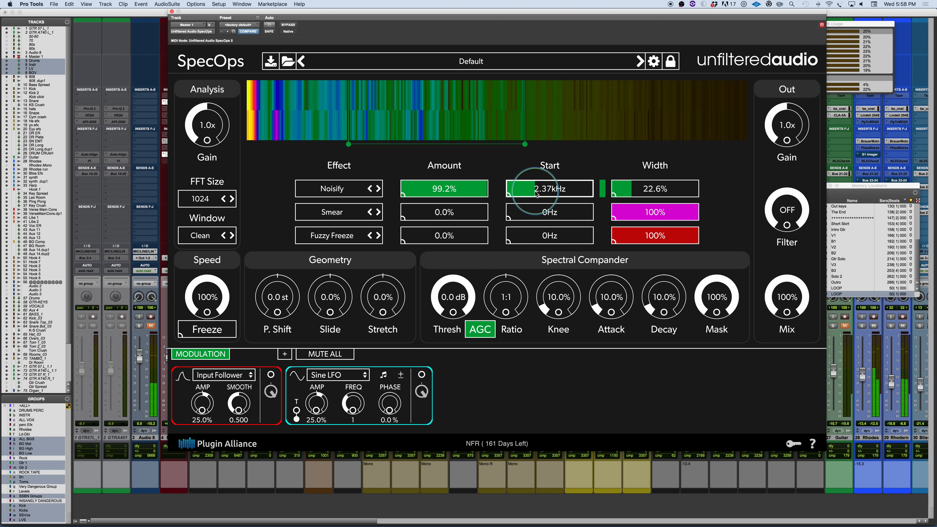
{"action": "left_click", "coordinate": [378, 189]}
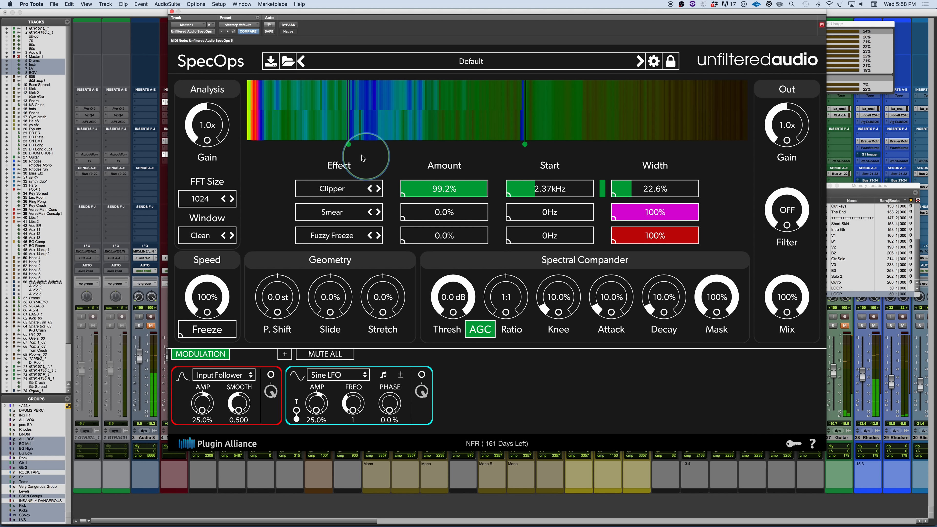
{"action": "mouse_move", "coordinate": [525, 190]}
{"action": "left_mouse_down"}
{"action": "mouse_move", "coordinate": [540, 192]}
{"action": "mouse_move", "coordinate": [526, 201]}
{"action": "mouse_move", "coordinate": [515, 184]}
{"action": "mouse_move", "coordinate": [516, 193]}
{"action": "mouse_move", "coordinate": [626, 191]}
{"action": "left_mouse_up"}
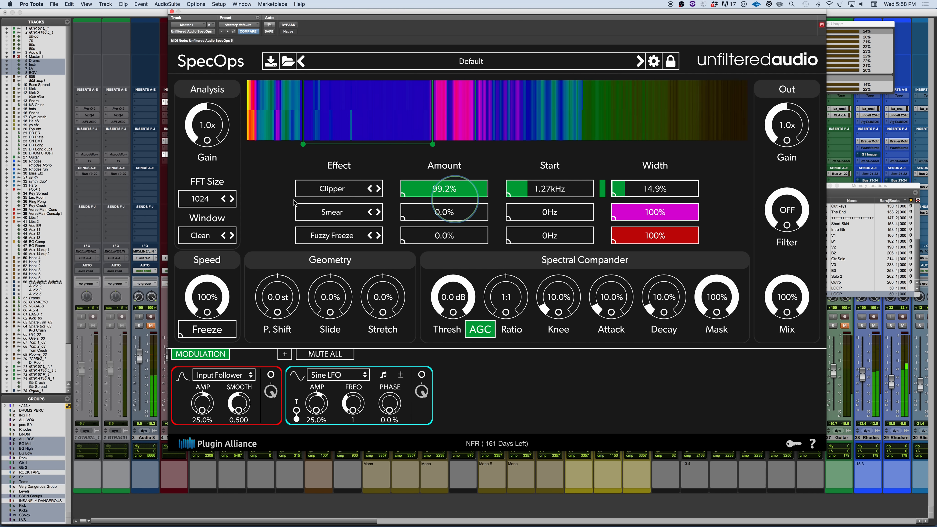
Audition the Clipper at FFT sizes 128 and 4096, raise its start to 2.71 kHz, and return the FFT size to 1024
{"action": "left_click", "coordinate": [201, 199]}
{"action": "left_click", "coordinate": [198, 212]}
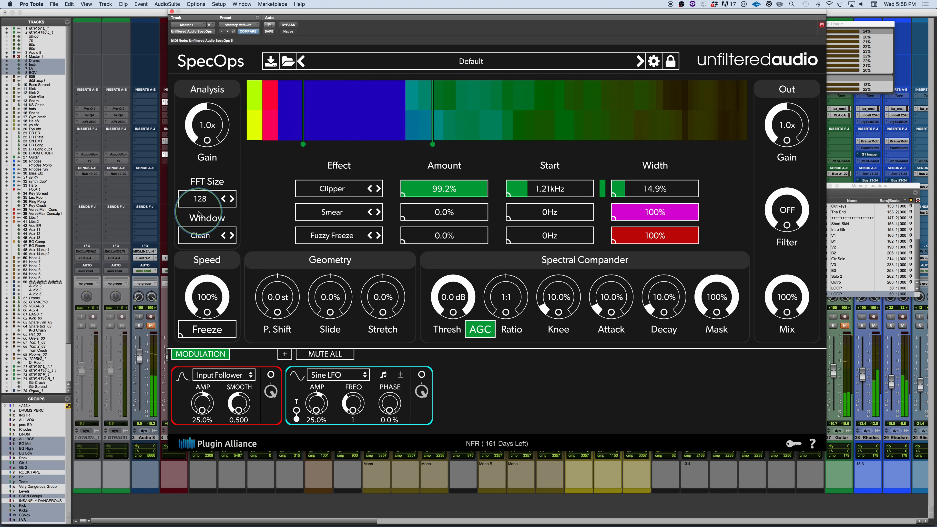
{"action": "left_click", "coordinate": [203, 199]}
{"action": "left_click", "coordinate": [198, 257]}
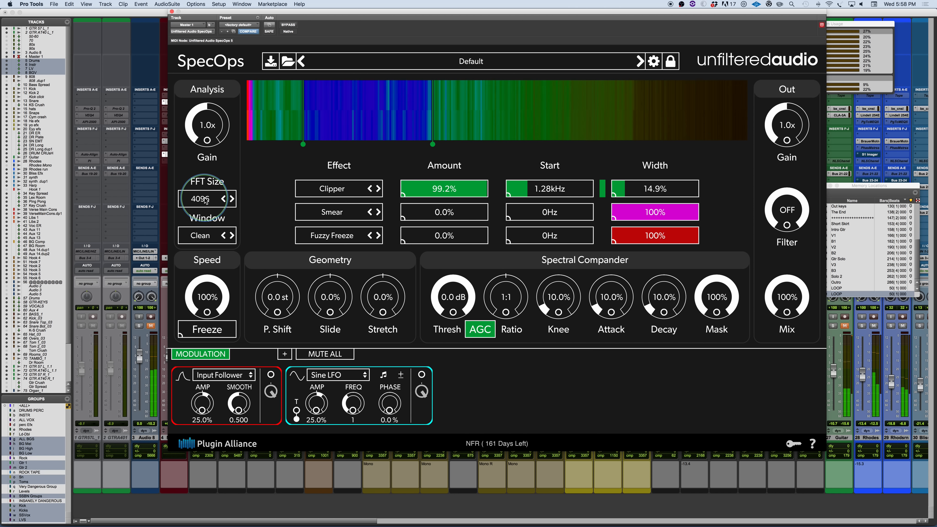
{"action": "left_click_drag", "start_coordinate": [532, 194], "coordinate": [538, 194]}
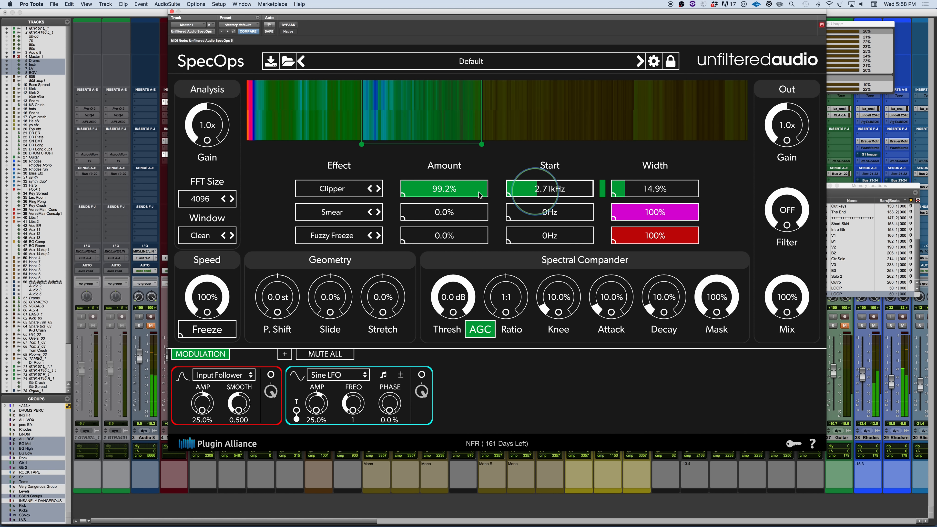
{"action": "left_click", "coordinate": [210, 199]}
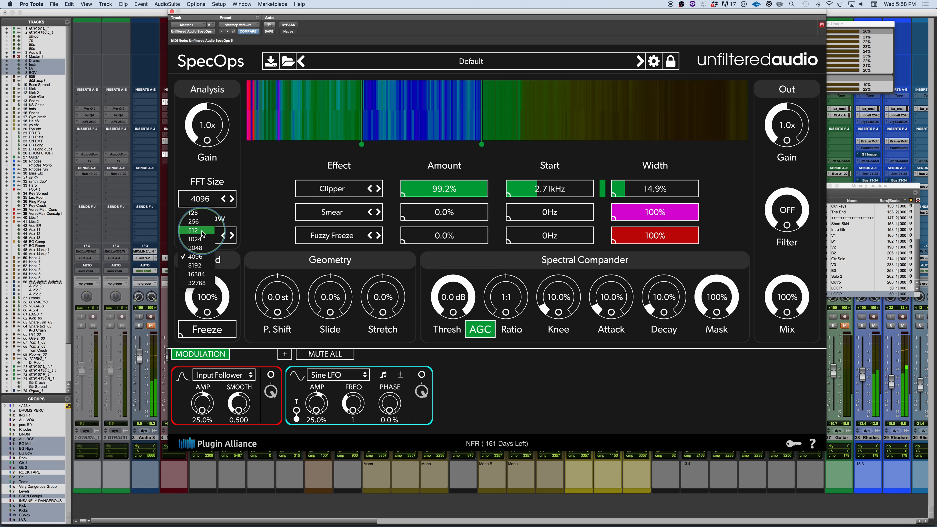
{"action": "left_click", "coordinate": [194, 239]}
{"action": "left_click", "coordinate": [569, 137]}
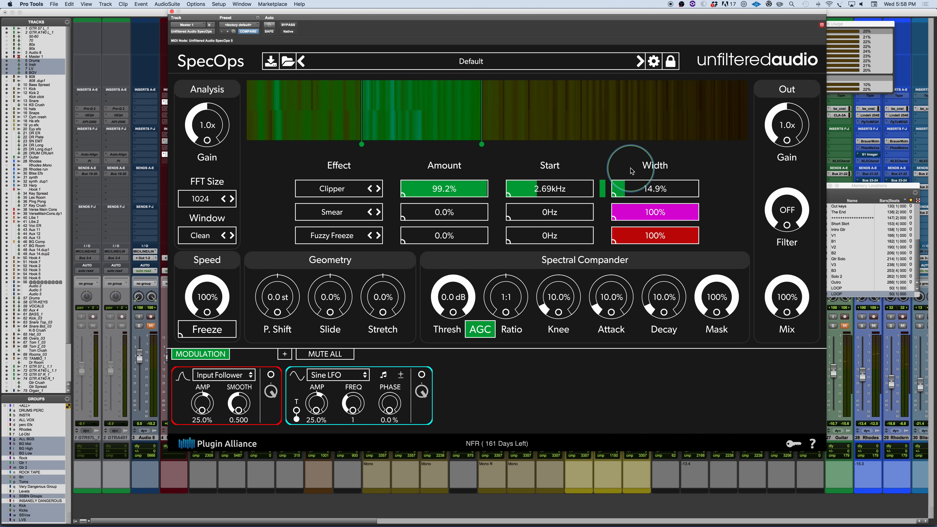
Audition Reverse in the first effect slot, and replace it with Freeze at a 1.53 kHz start
{"action": "left_click", "coordinate": [378, 188]}
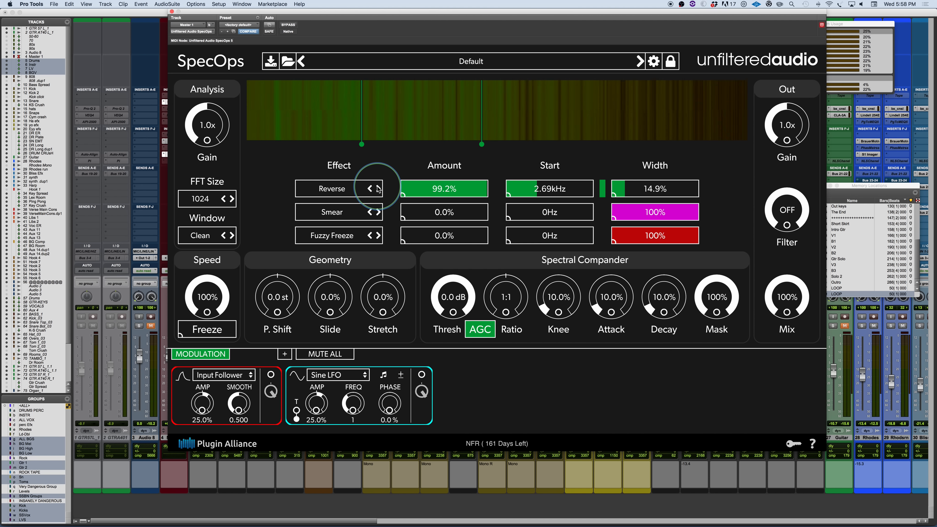
{"action": "left_click", "coordinate": [351, 192]}
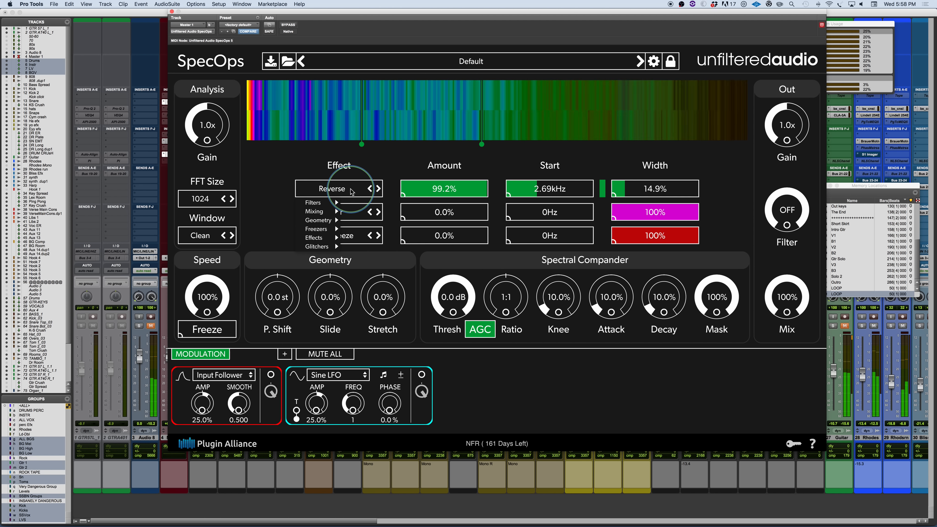
{"action": "mouse_move", "coordinate": [324, 229]}
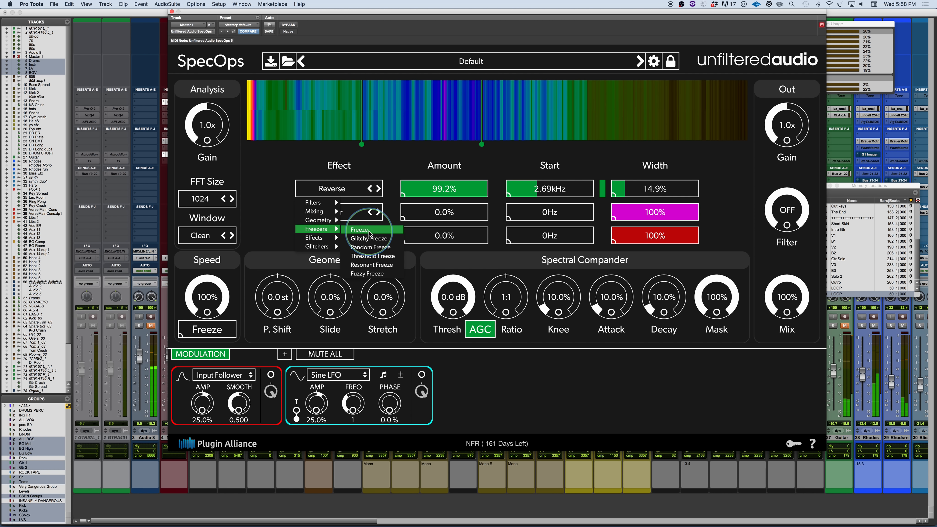
{"action": "left_click", "coordinate": [359, 230]}
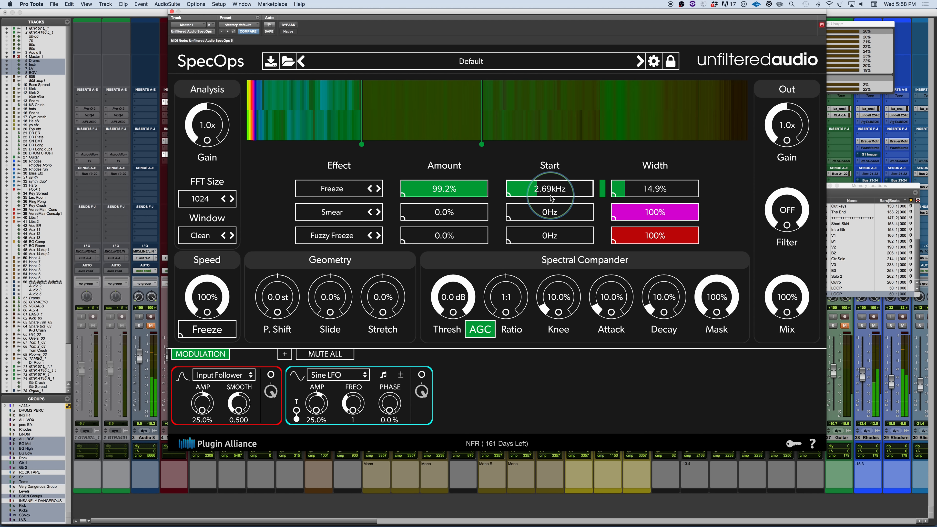
{"action": "mouse_move", "coordinate": [540, 194]}
{"action": "left_mouse_down"}
{"action": "mouse_move", "coordinate": [555, 193]}
{"action": "mouse_move", "coordinate": [530, 198]}
{"action": "left_mouse_up"}
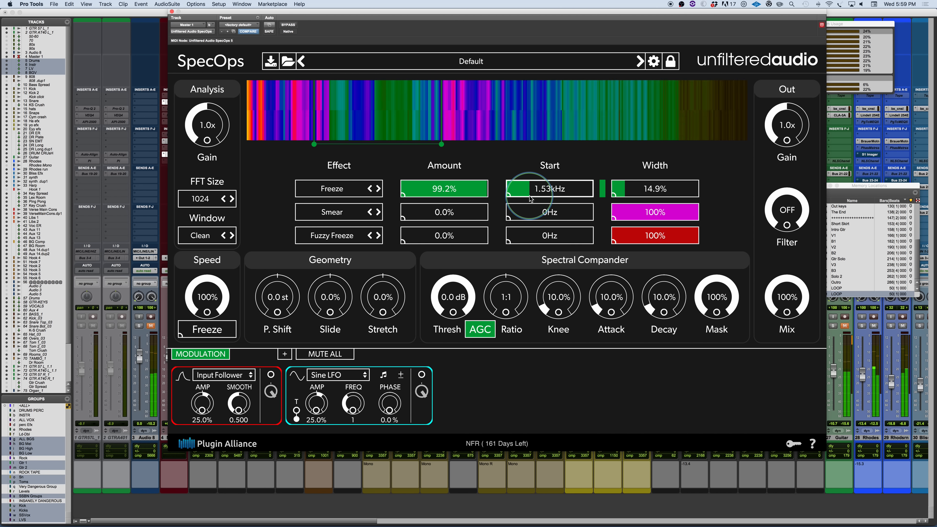
Audition Glitchy Freeze, Random Freeze, Threshold Freeze and Resonant Freeze in turn in the first effect slot
{"action": "left_click", "coordinate": [378, 189]}
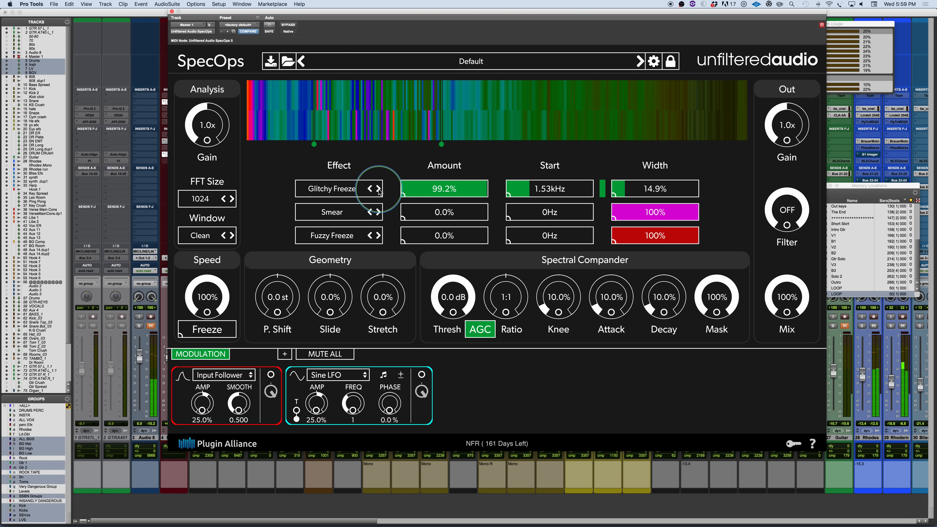
{"action": "left_click", "coordinate": [379, 189]}
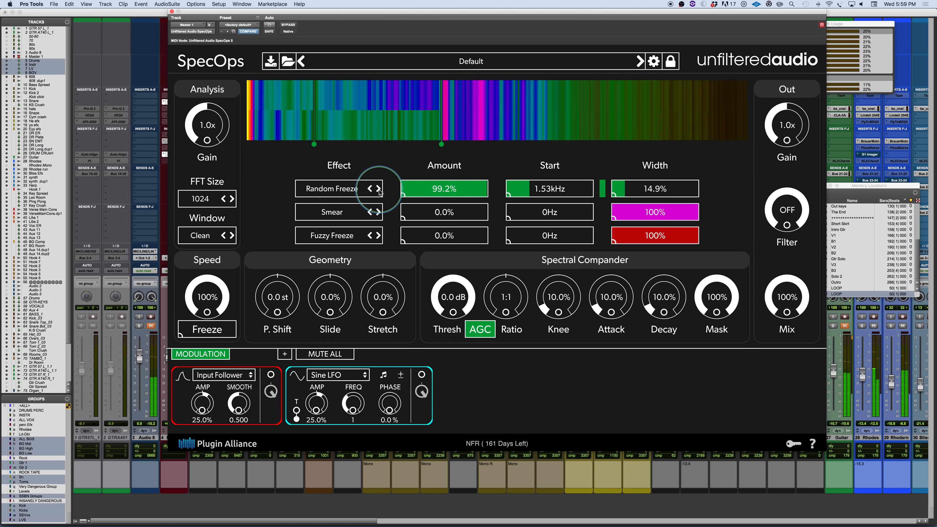
{"action": "left_click", "coordinate": [378, 189]}
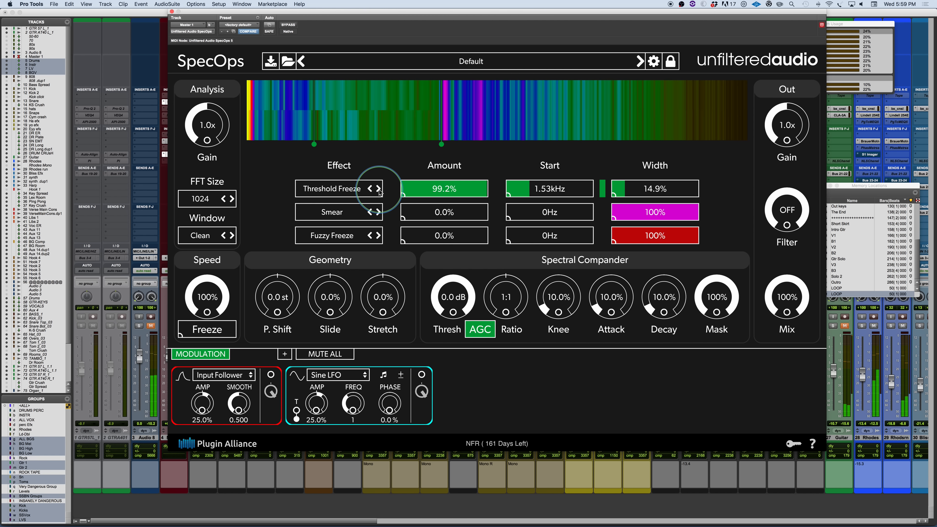
{"action": "left_click", "coordinate": [379, 189]}
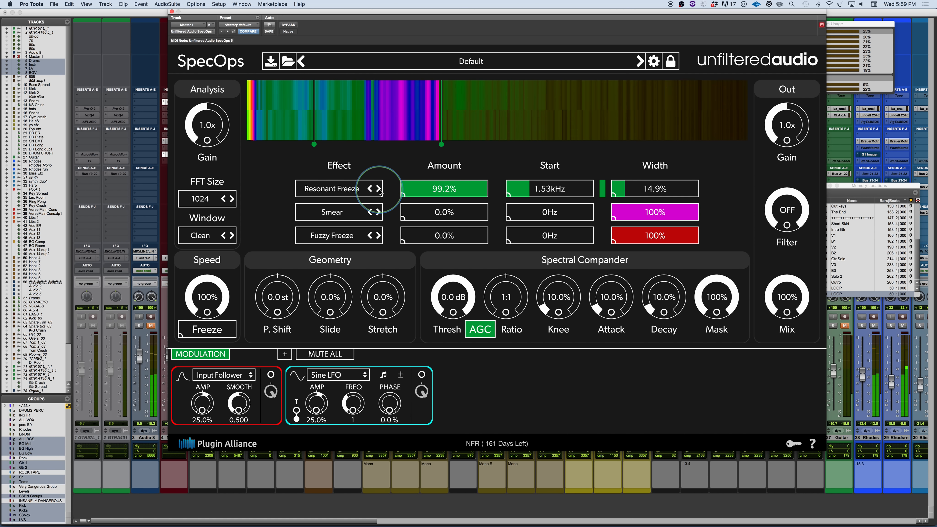
Raise the first effect's amount to 100%, and return to Threshold Freeze to audition it at varying amounts, including 63.9%
{"action": "left_click_drag", "start_coordinate": [473, 190], "coordinate": [497, 190]}
{"action": "left_click", "coordinate": [370, 189]}
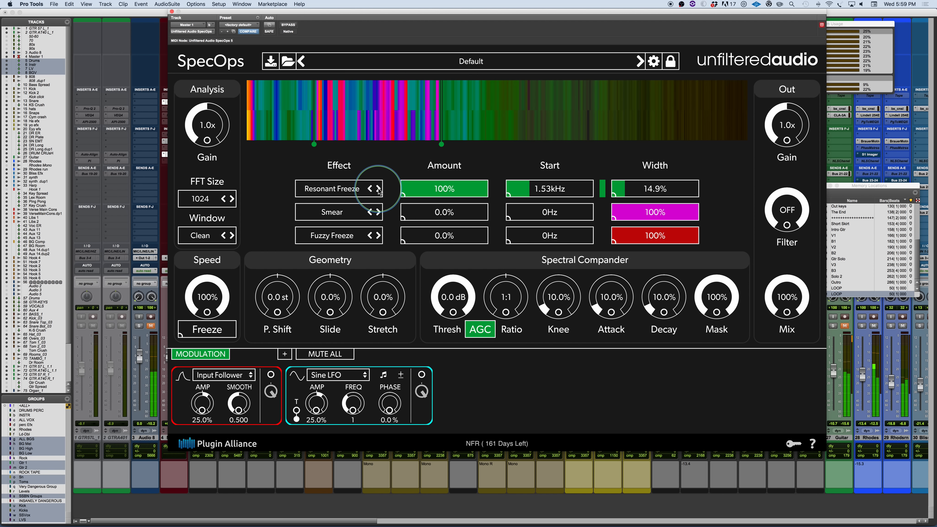
{"action": "left_click_drag", "start_coordinate": [458, 190], "coordinate": [500, 194]}
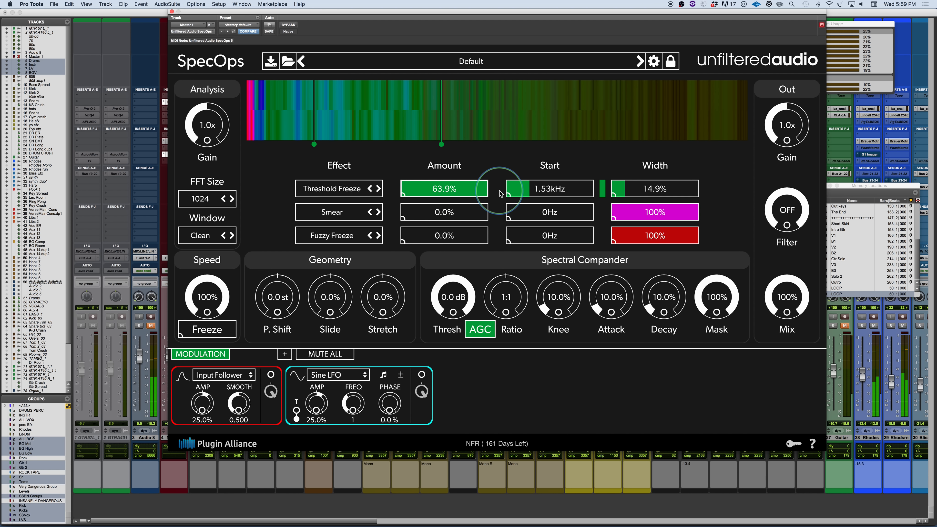
Audition Resonant Freeze at 100% amount, and switch the first slot to Fuzzy Freeze with a 2.20 kHz start
{"action": "left_click", "coordinate": [379, 189]}
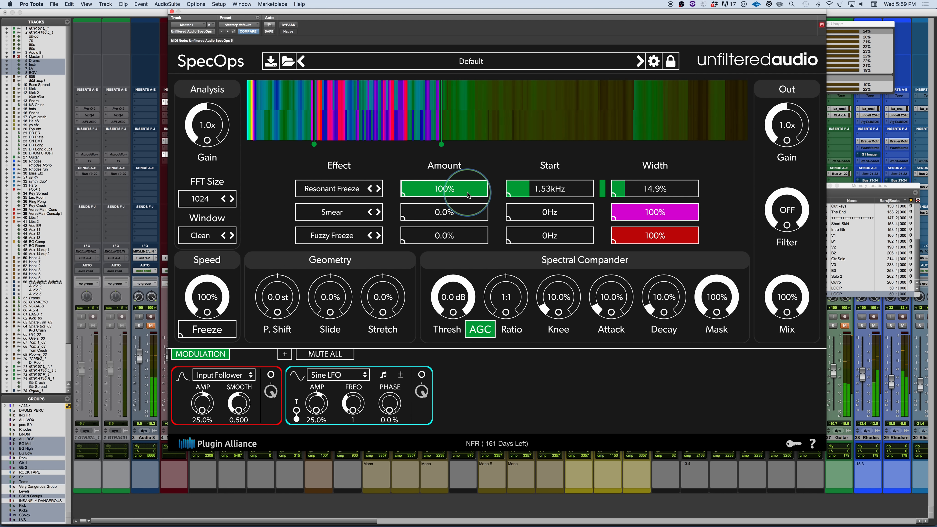
{"action": "left_click", "coordinate": [379, 189]}
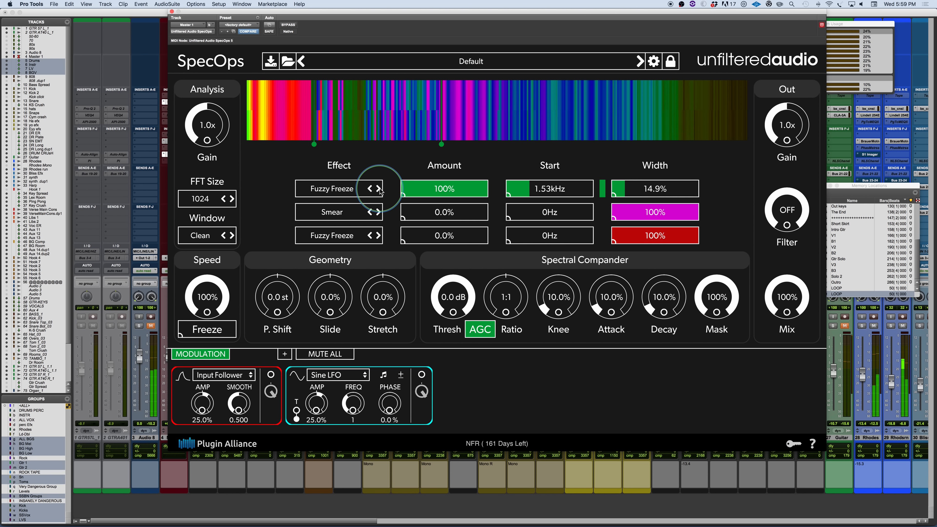
{"action": "left_click_drag", "start_coordinate": [476, 191], "coordinate": [535, 192]}
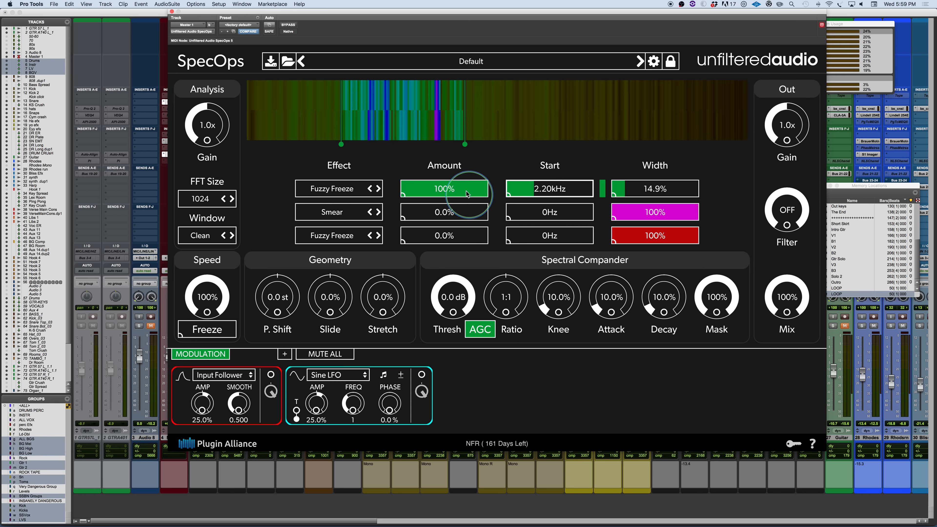
{"action": "left_click_drag", "start_coordinate": [361, 190], "coordinate": [508, 191]}
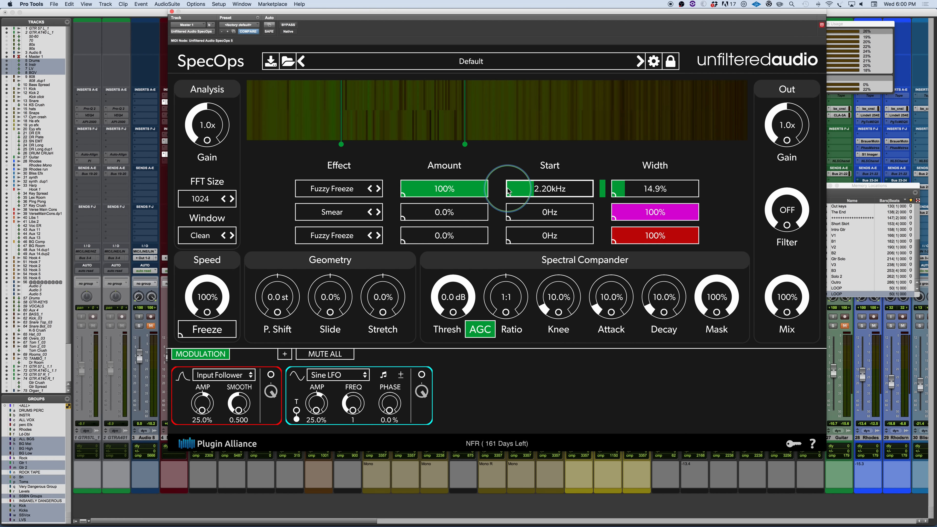
{"action": "left_click", "coordinate": [333, 189]}
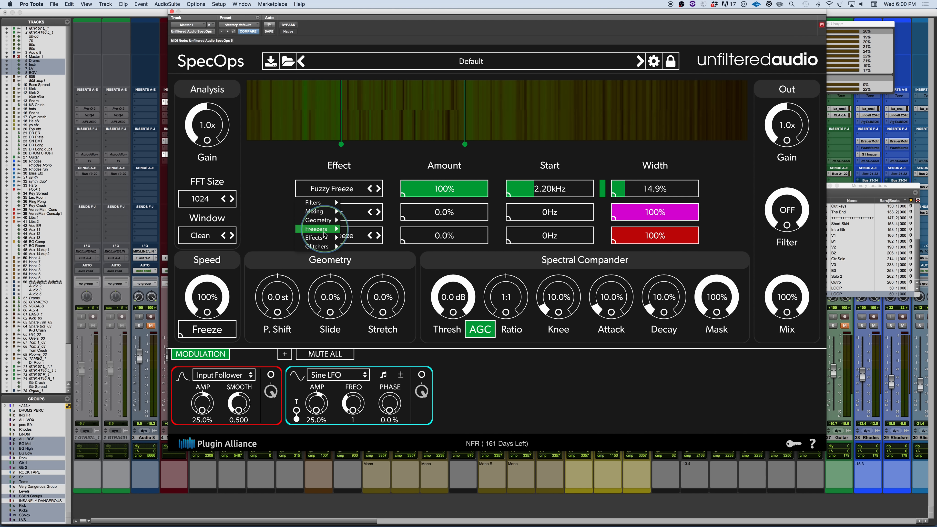
{"action": "left_click", "coordinate": [281, 191]}
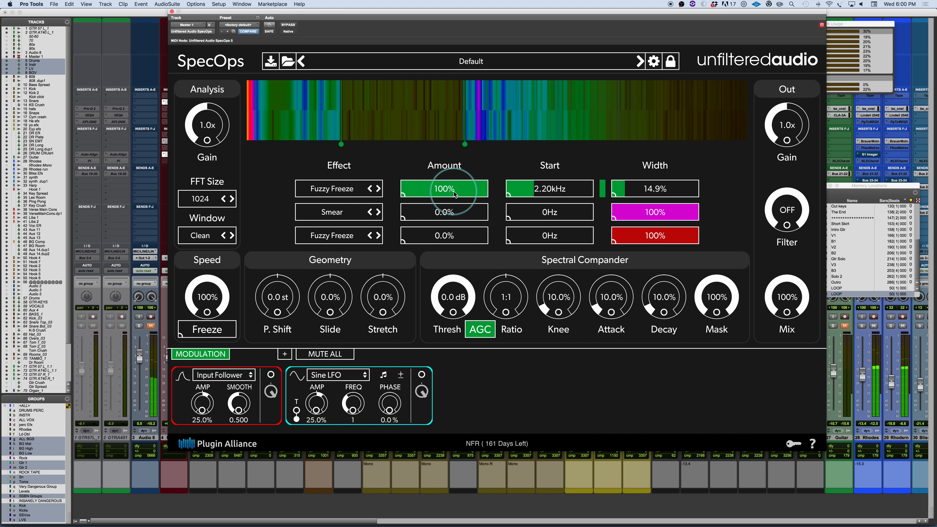
Switch the first effect slot to Threshold Freeze and set the FFT size to 2048
{"action": "left_click", "coordinate": [370, 189]}
{"action": "left_click", "coordinate": [370, 189]}
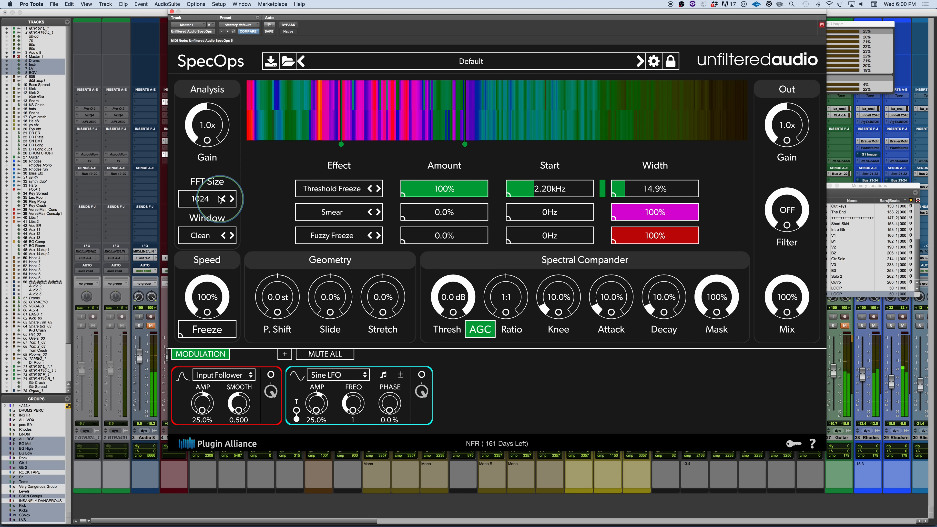
{"action": "left_click", "coordinate": [208, 199]}
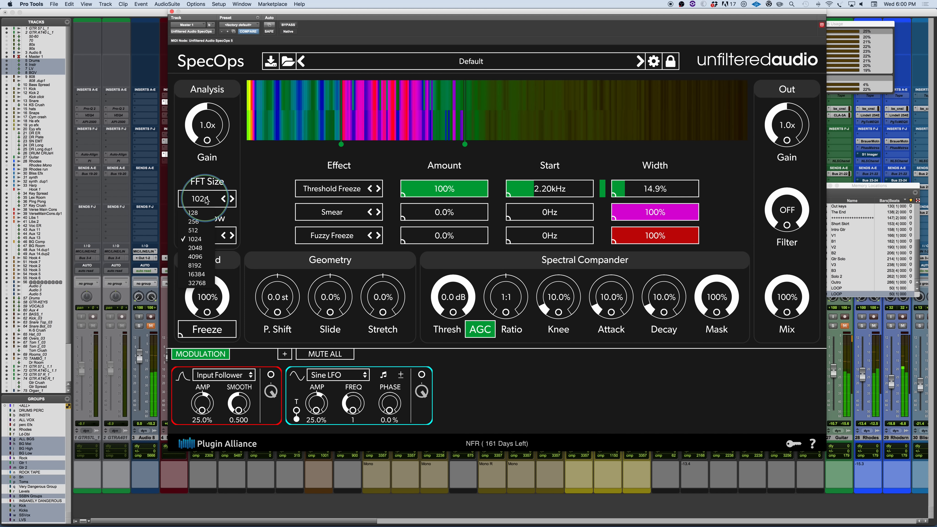
{"action": "left_click", "coordinate": [195, 248]}
Audition Threshold Freeze at smaller FFT sizes down to 128, and bring the FFT size back up to 512
{"action": "left_click", "coordinate": [223, 198]}
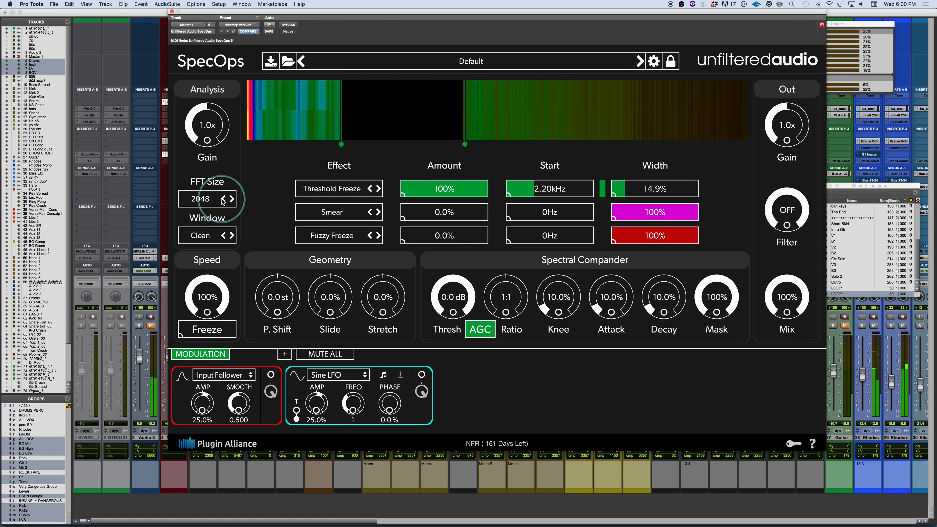
{"action": "left_click", "coordinate": [223, 199]}
{"action": "left_click", "coordinate": [224, 199]}
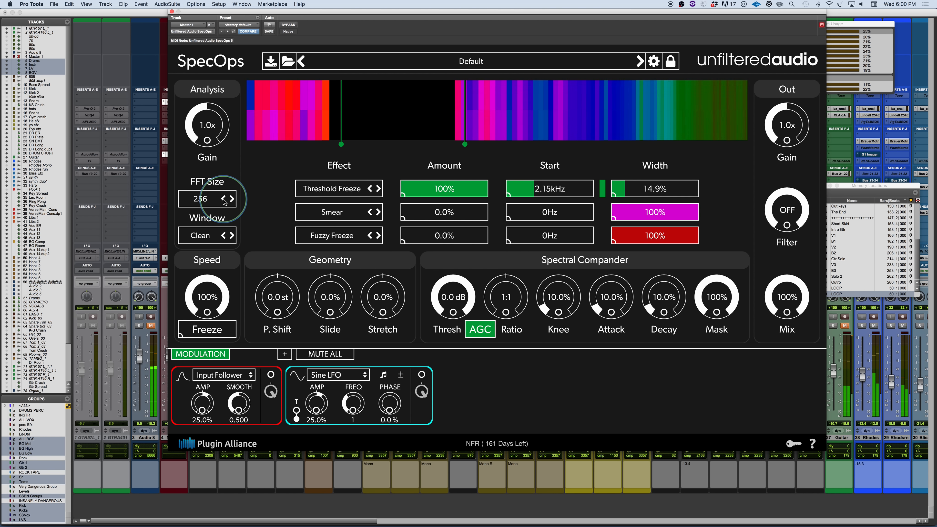
{"action": "left_click", "coordinate": [224, 199]}
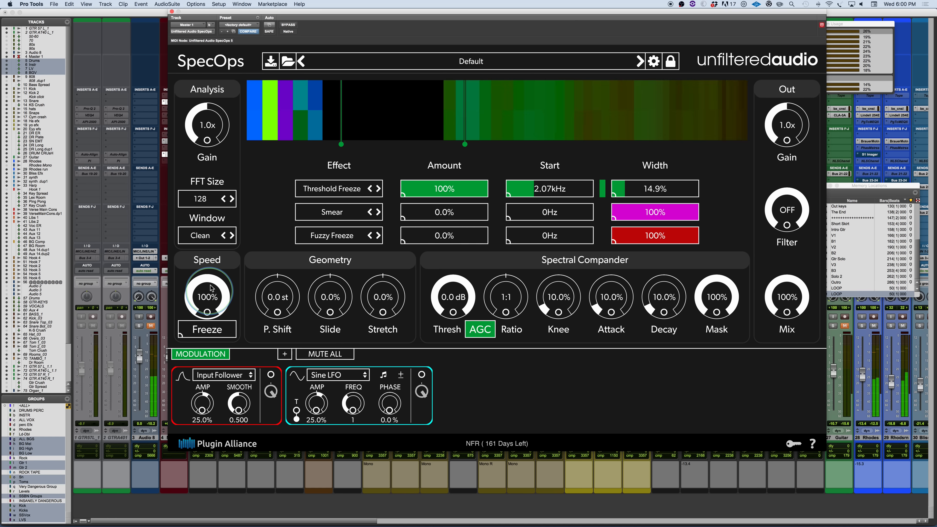
{"action": "left_click", "coordinate": [232, 199]}
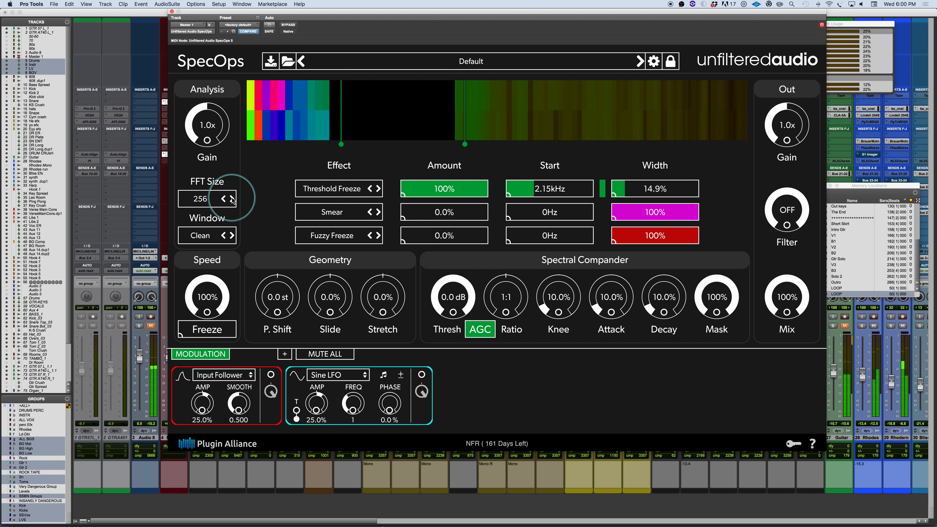
{"action": "left_click", "coordinate": [232, 199]}
Change the first slot to Freeze, with an FFT size of 1024 and a start of 3.73 kHz
{"action": "left_click", "coordinate": [370, 189]}
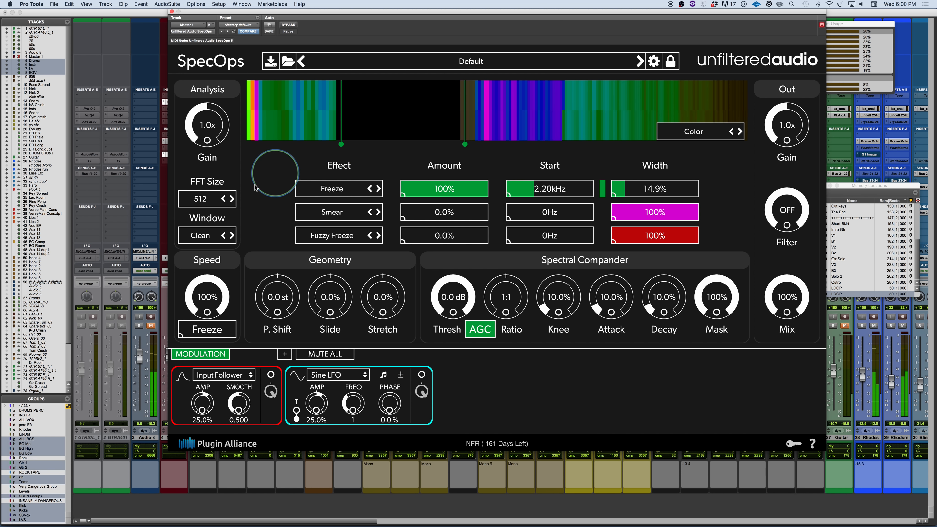
{"action": "left_click", "coordinate": [224, 199]}
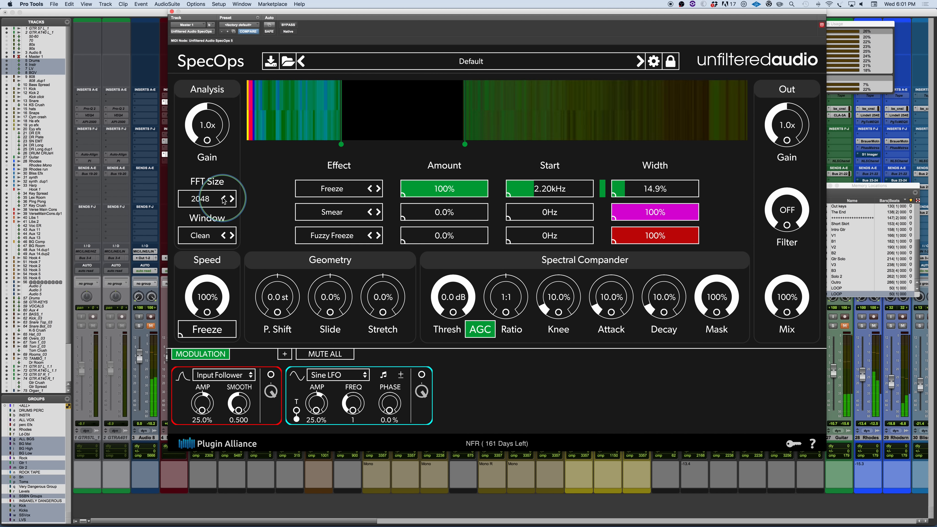
{"action": "left_click_drag", "start_coordinate": [533, 190], "coordinate": [541, 190]}
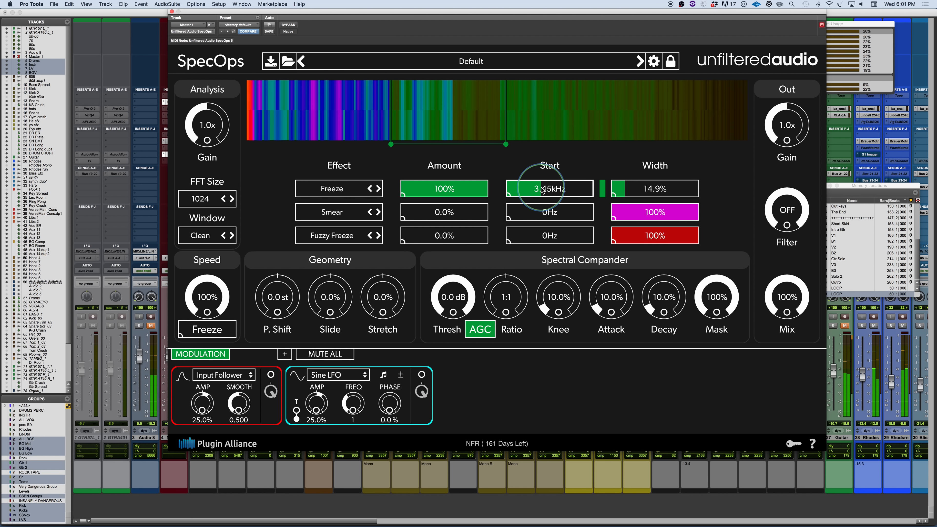
Audition the Glitchy analysis window on the frozen band, and return the window type to Clean
{"action": "left_click", "coordinate": [205, 237]}
{"action": "left_click", "coordinate": [232, 237]}
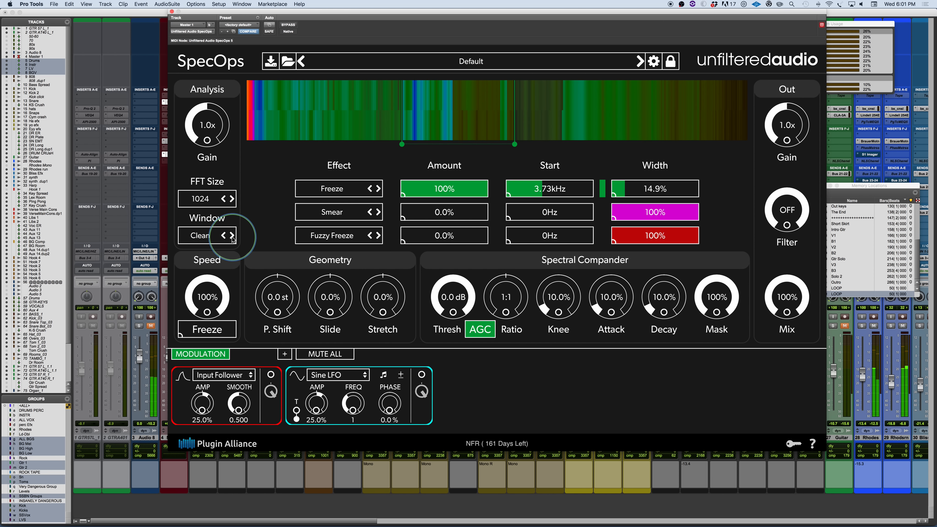
{"action": "left_click", "coordinate": [232, 236]}
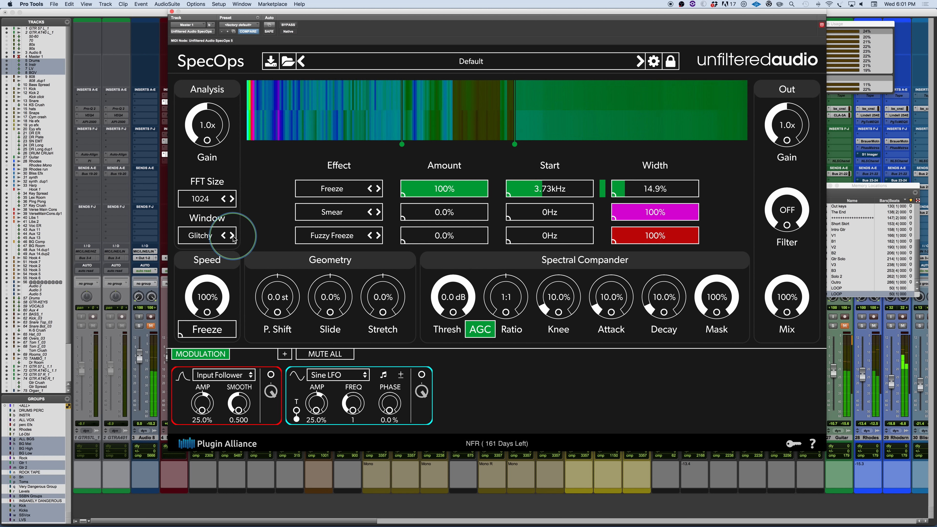
{"action": "left_click", "coordinate": [233, 236]}
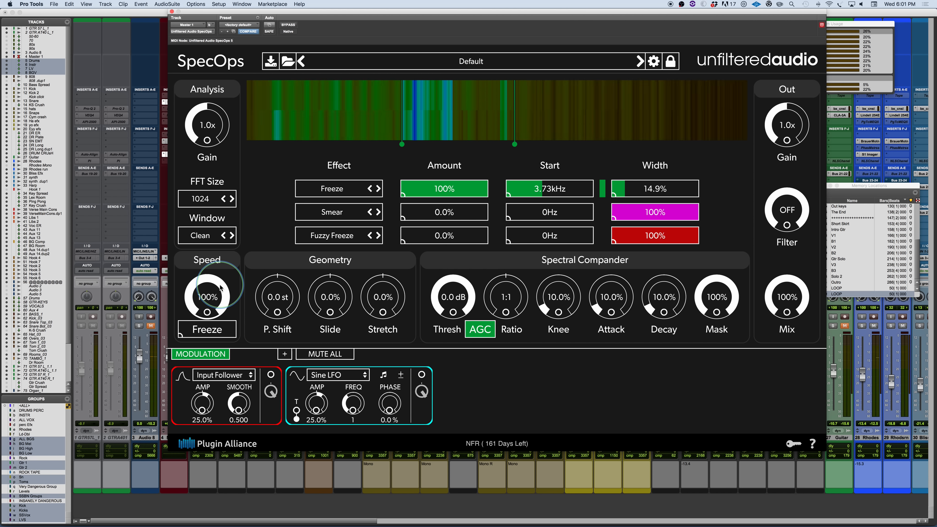
Audition Speed and Mix, leaving Speed at 48.9% and Mix at 100%, and lower the first effect's amount to 0%
{"action": "left_click_drag", "start_coordinate": [219, 288], "coordinate": [205, 439]}
{"action": "left_click_drag", "start_coordinate": [189, 304], "coordinate": [191, 246]}
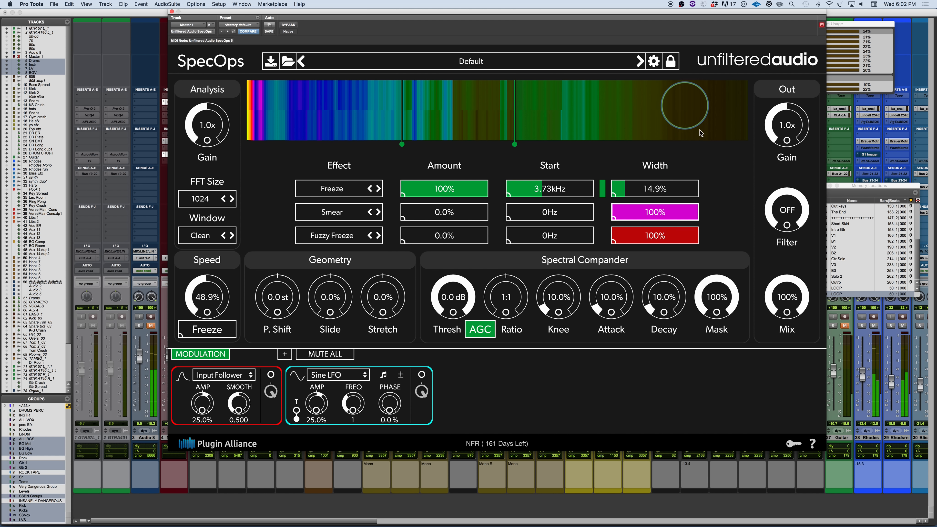
{"action": "left_click_drag", "start_coordinate": [780, 308], "coordinate": [788, 222]}
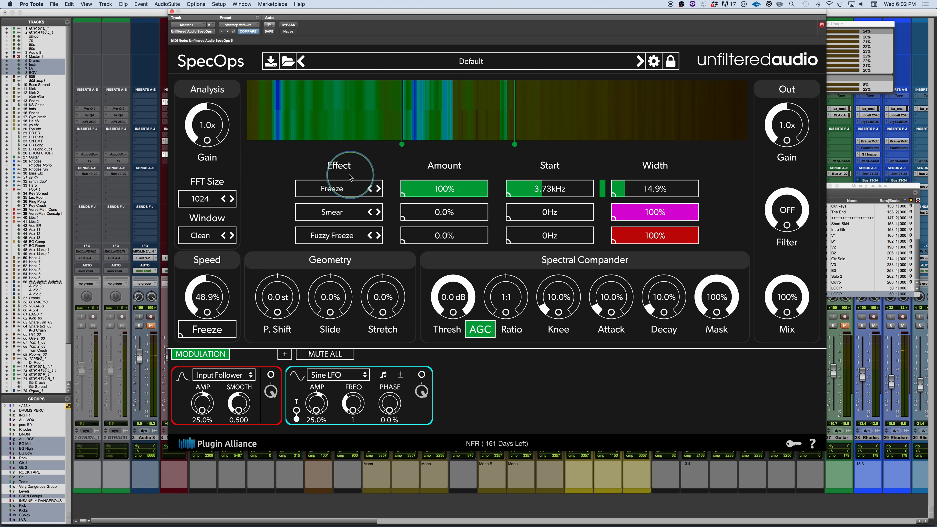
{"action": "left_click_drag", "start_coordinate": [472, 192], "coordinate": [356, 187]}
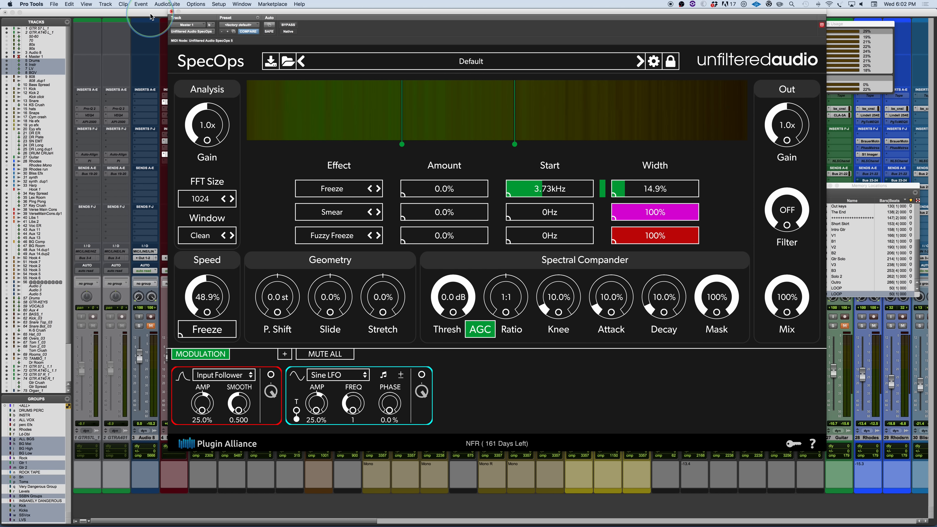
Close the master's plug-in window, activate the SpecOps inserts on Drums, Instr, LV and BGV, and unmute the Instr, LV and BGV tracks
{"action": "left_click", "coordinate": [172, 11]}
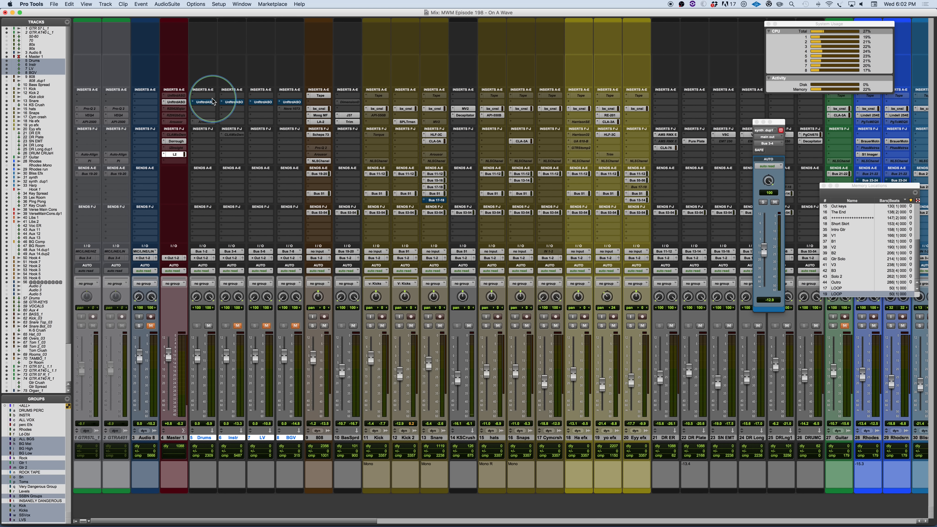
{"action": "left_click_drag", "start_coordinate": [178, 102], "coordinate": [206, 104]}
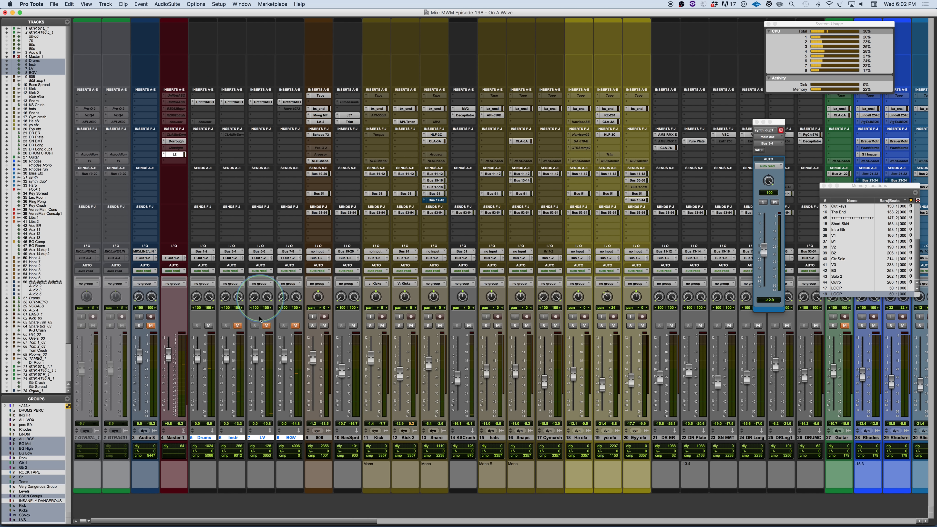
{"action": "left_click", "coordinate": [298, 326]}
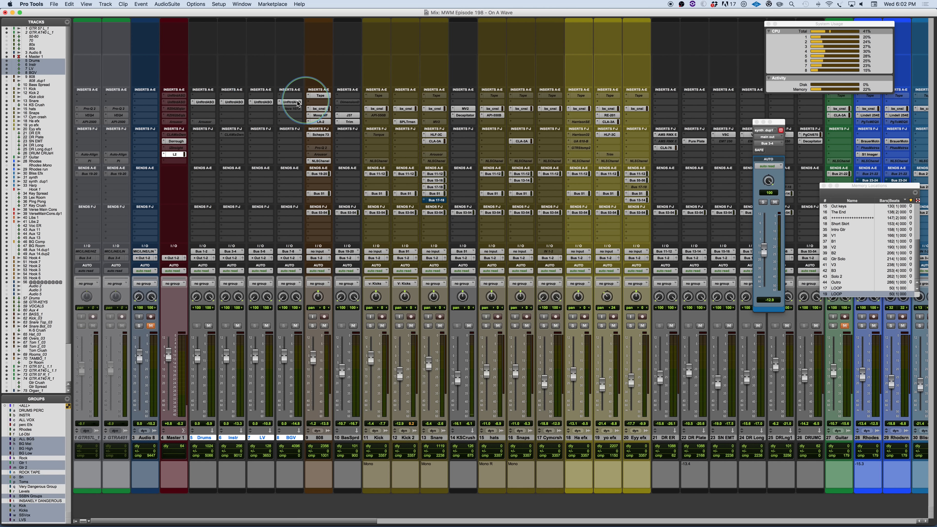
Open SpecOps on the Drums track and play the mix, comparing the track SpecOps inserts bypassed and active
{"action": "left_click", "coordinate": [202, 102]}
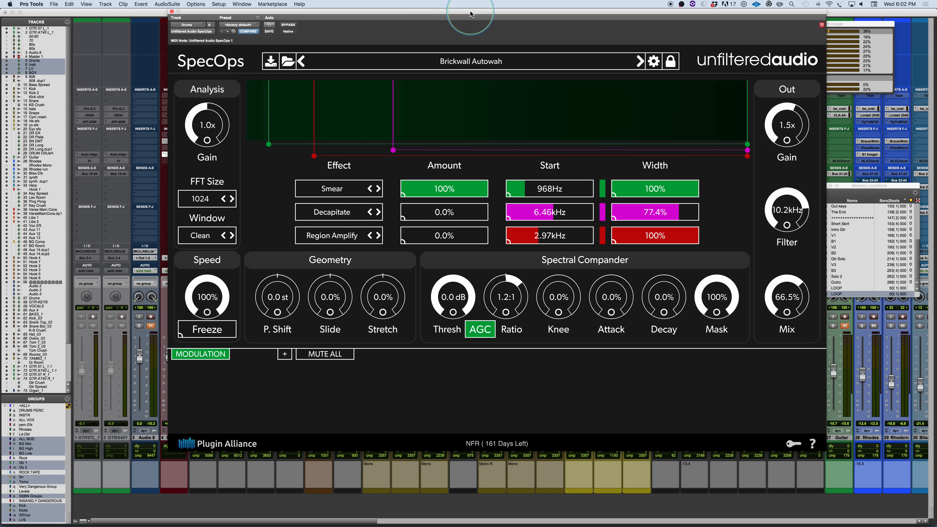
{"action": "left_click_drag", "start_coordinate": [471, 14], "coordinate": [577, 14]}
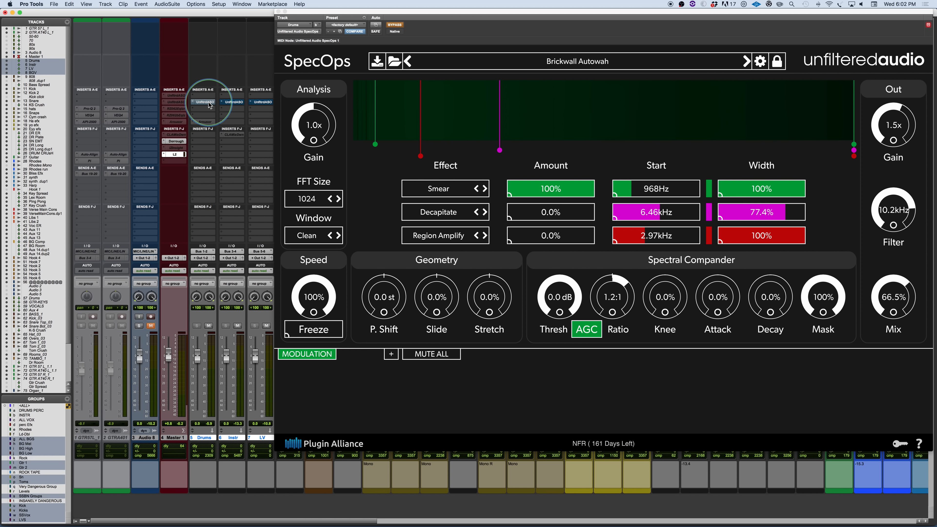
{"action": "key", "text": "space"}
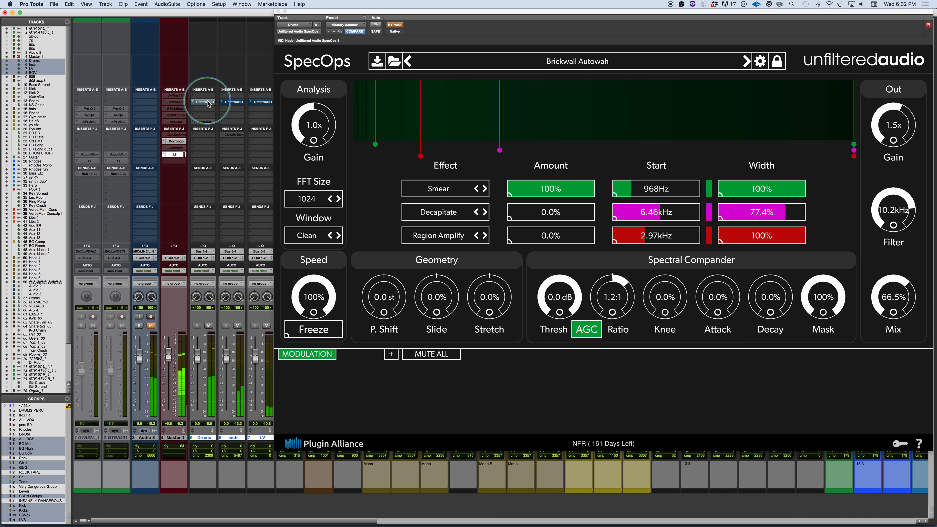
{"action": "left_click", "coordinate": [208, 101], "text": "alt+shift+super"}
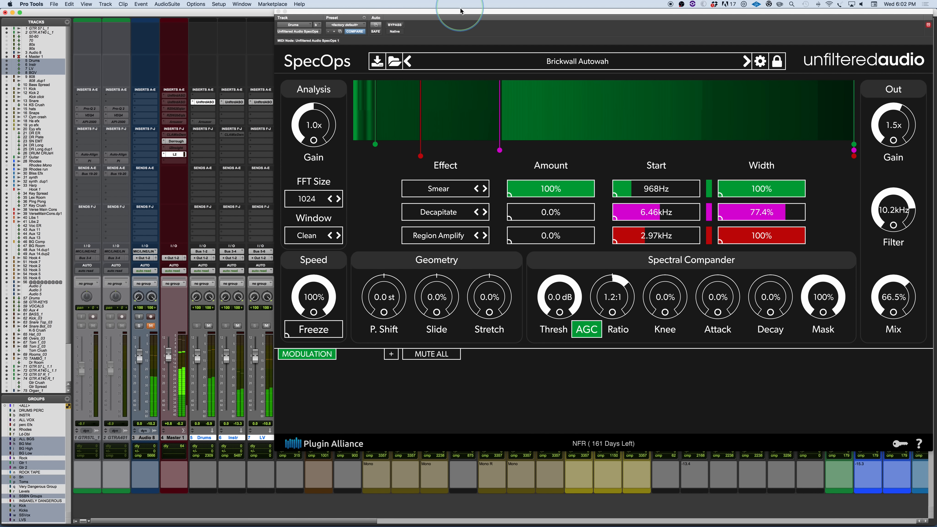
{"action": "left_click_drag", "start_coordinate": [464, 11], "coordinate": [388, 11]}
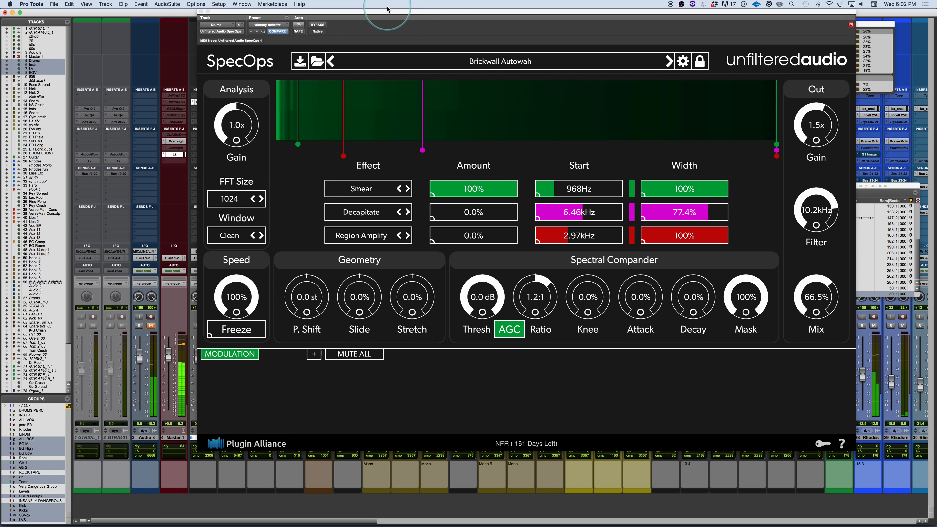
In the LV track's SpecOps, set the FFT size to 2048 and raise the MP3ify start to 12.4 kHz
{"action": "left_click", "coordinate": [201, 11]}
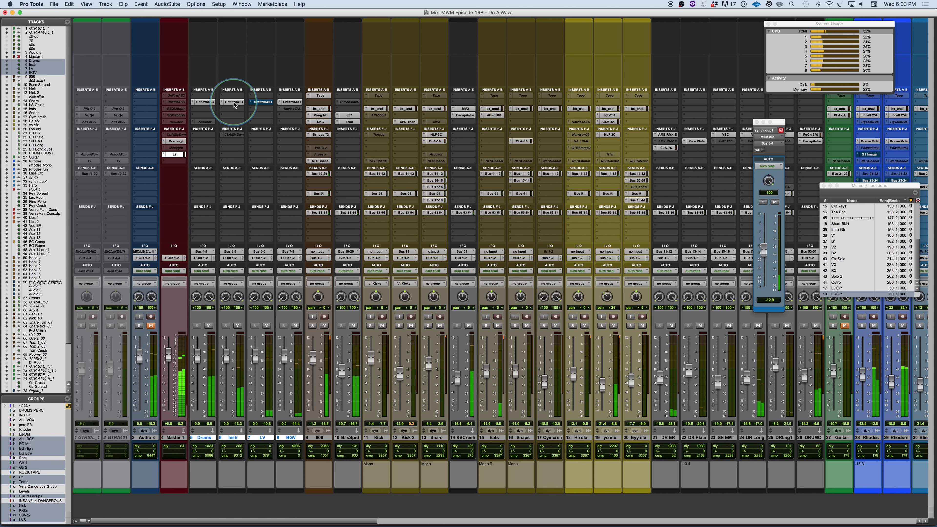
{"action": "left_click", "coordinate": [264, 102]}
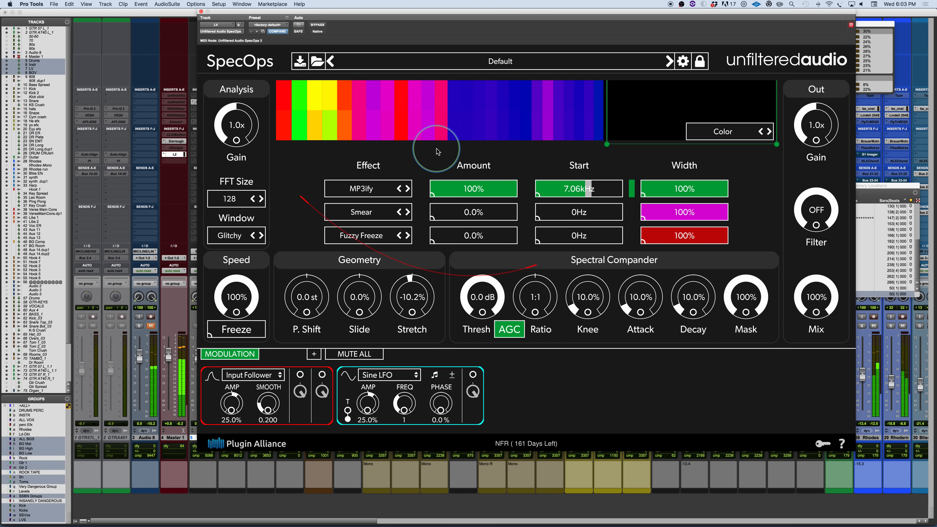
{"action": "left_click", "coordinate": [230, 199]}
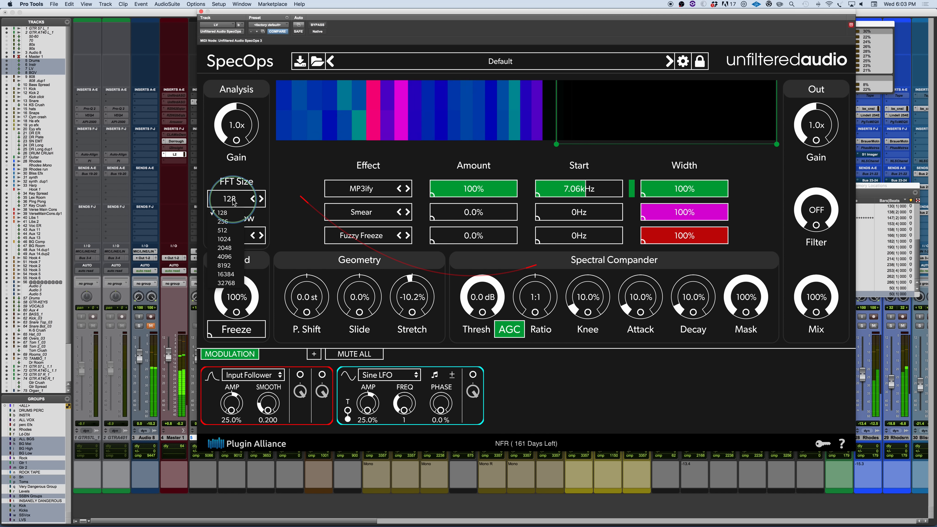
{"action": "left_click", "coordinate": [232, 248]}
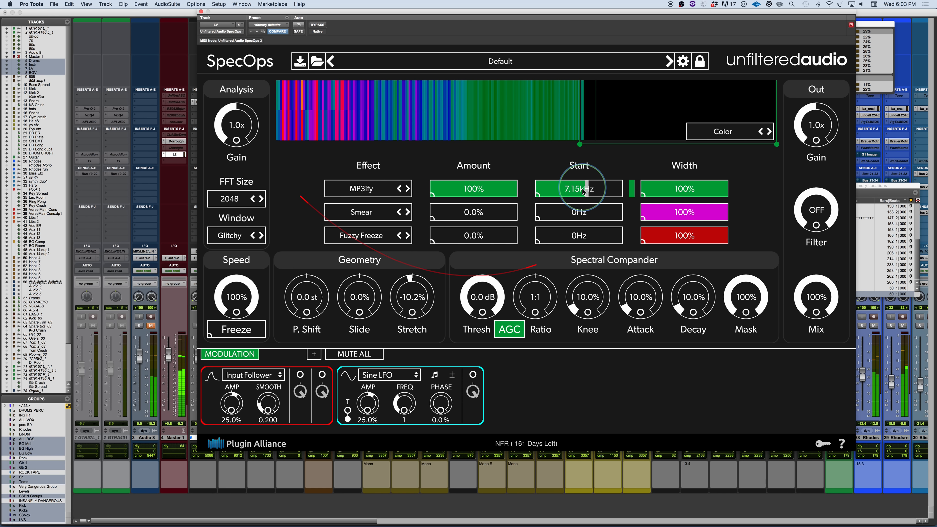
{"action": "left_click_drag", "start_coordinate": [584, 191], "coordinate": [602, 193]}
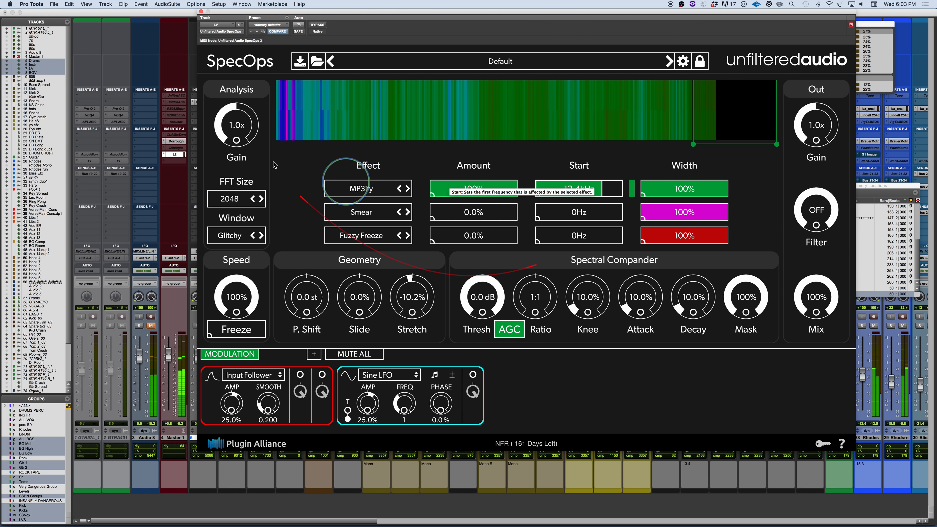
Compare the mix with the track SpecOps inserts bypassed and active, and open SpecOps on the Instr track
{"action": "left_click_drag", "start_coordinate": [313, 11], "coordinate": [435, 11]}
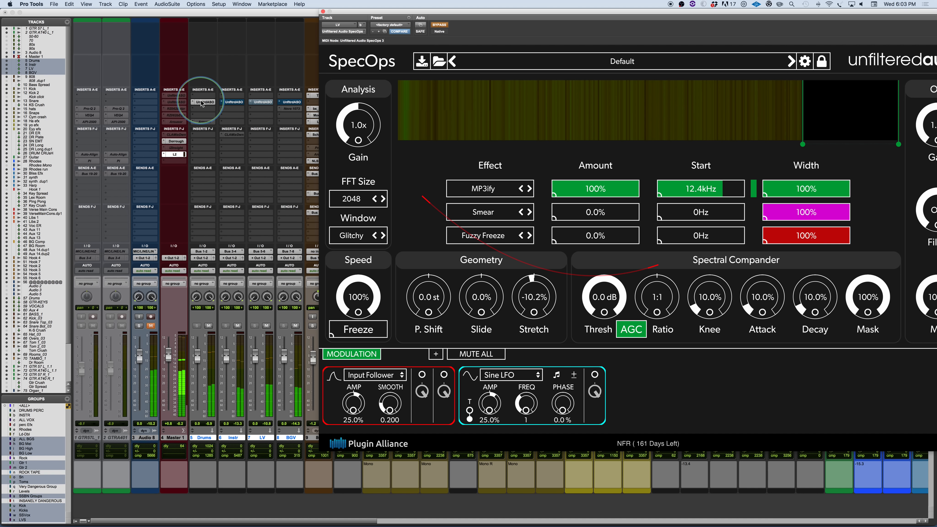
{"action": "left_click", "coordinate": [268, 329]}
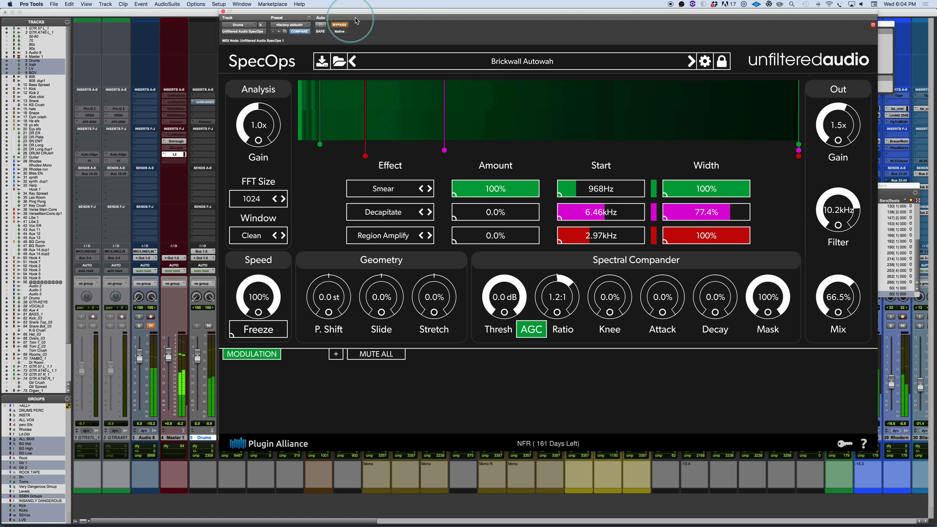
{"action": "left_click_drag", "start_coordinate": [365, 13], "coordinate": [407, 6]}
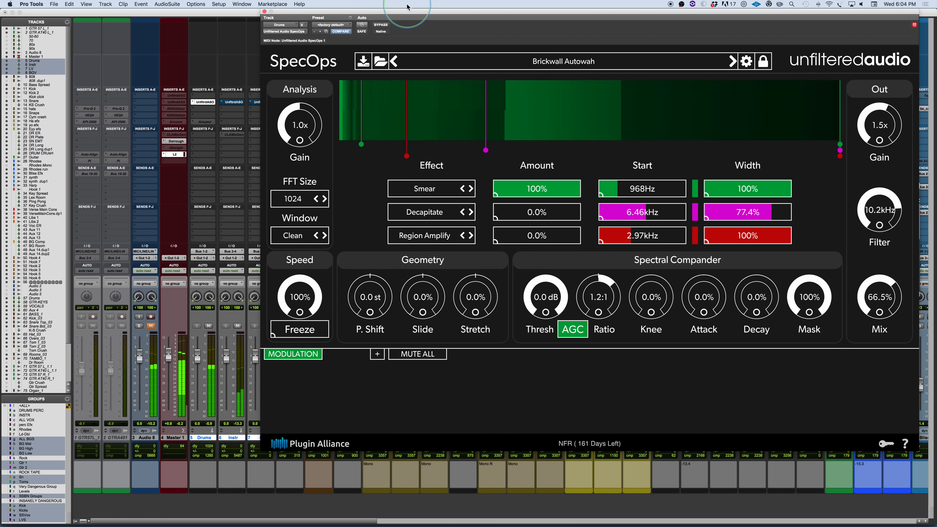
{"action": "left_click", "coordinate": [233, 103]}
{"action": "left_click", "coordinate": [233, 103]}
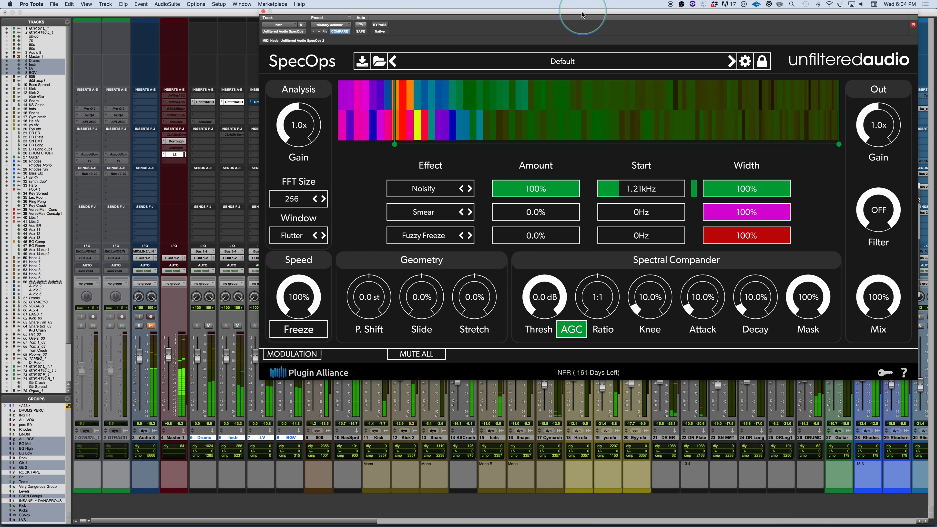
Move the Instr SpecOps window clear of the track inserts and compare the mix with the SpecOps inserts bypassed and re-enabled
{"action": "left_click_drag", "start_coordinate": [583, 17], "coordinate": [563, 31]}
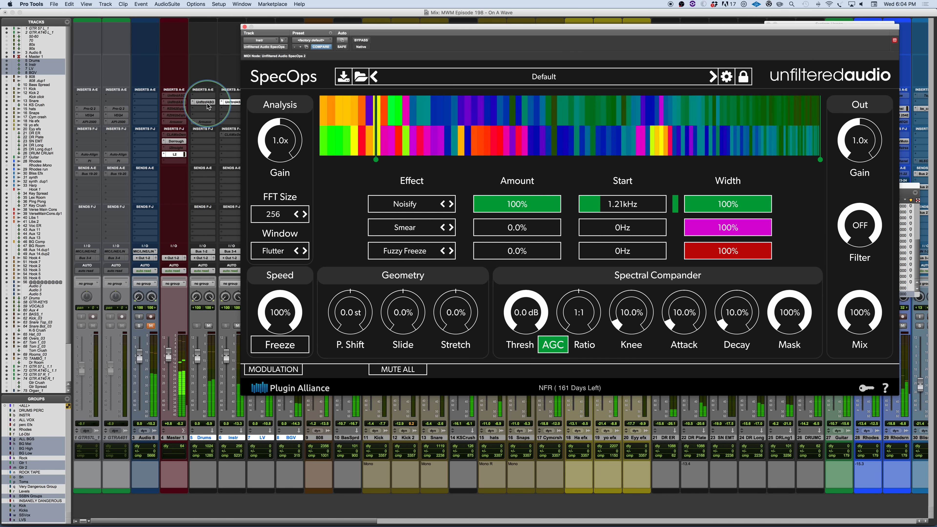
{"action": "left_click_drag", "start_coordinate": [429, 27], "coordinate": [430, 76]}
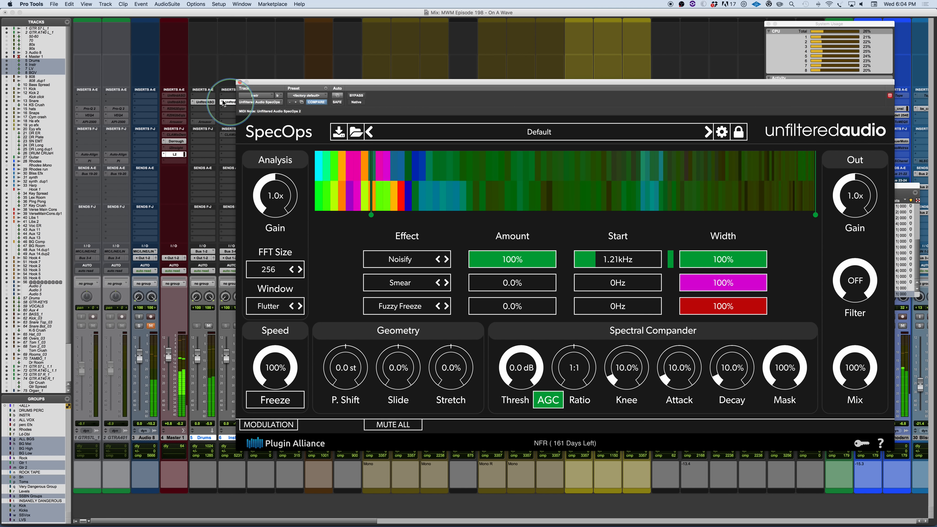
{"action": "left_click", "coordinate": [208, 100]}
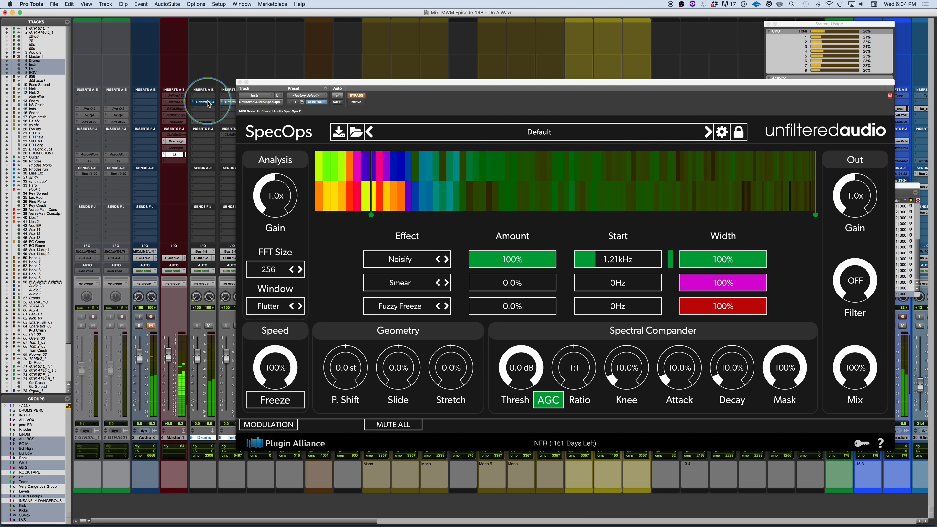
{"action": "left_click", "coordinate": [207, 103], "text": "alt+shift+super"}
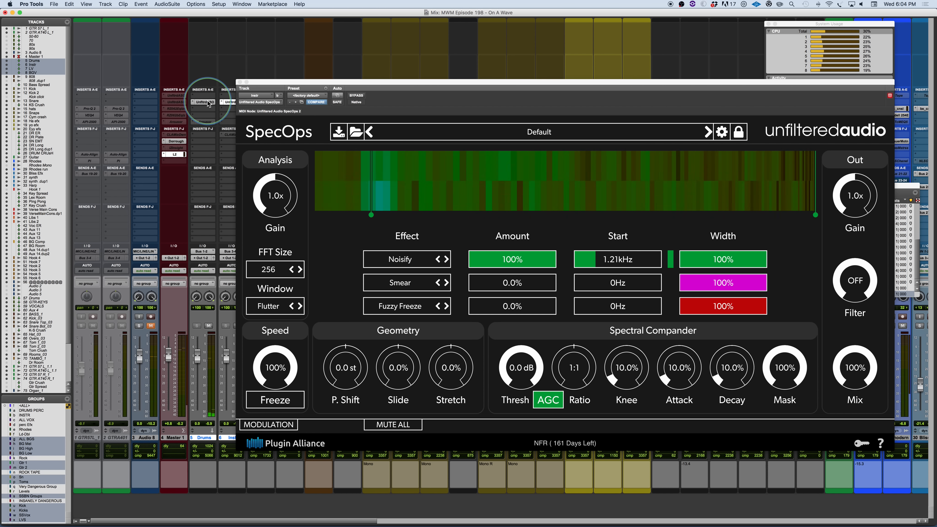
Open SpecOps on the Drums track, mute the Instr track and start playback
{"action": "left_click", "coordinate": [206, 102]}
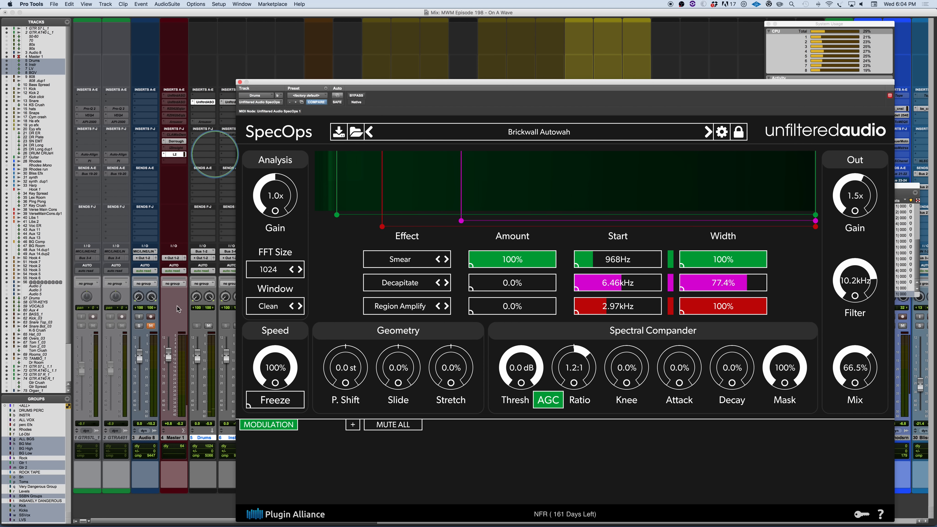
{"action": "left_click_drag", "start_coordinate": [299, 84], "coordinate": [319, 56]}
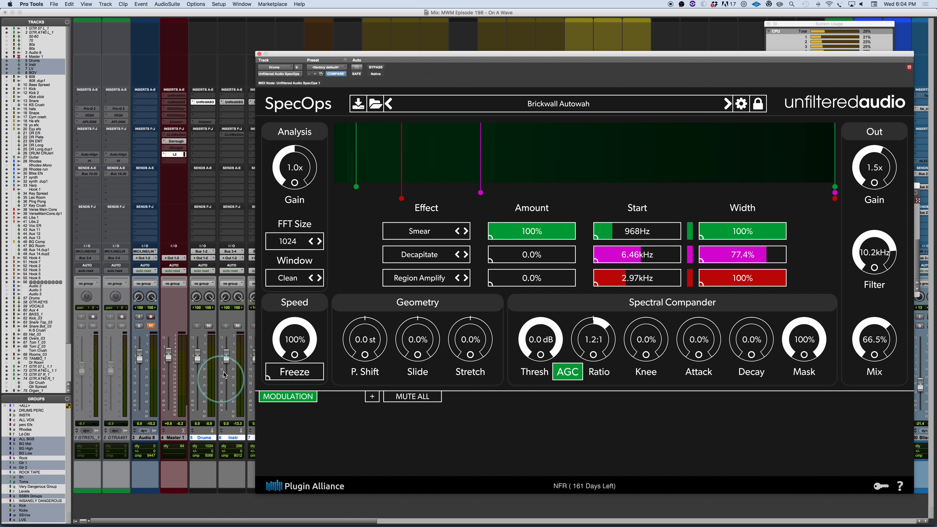
{"action": "left_click", "coordinate": [239, 328]}
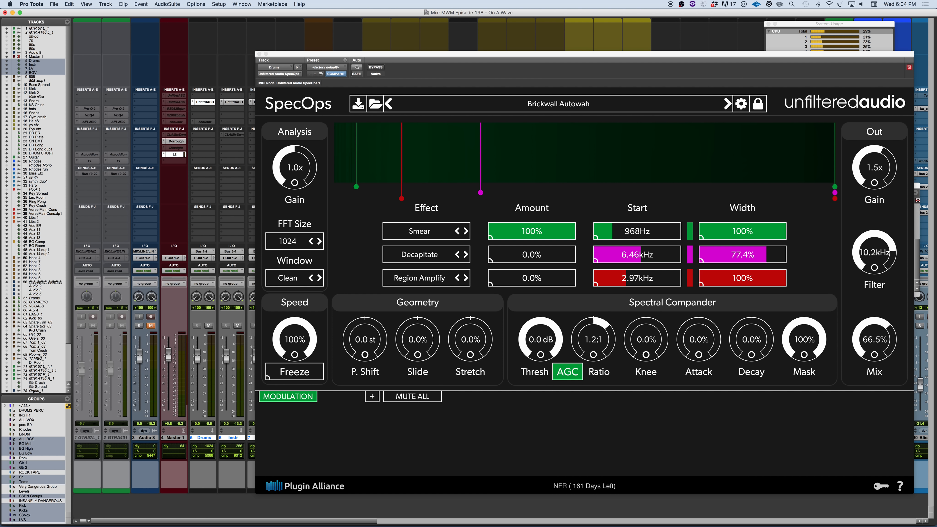
{"action": "key", "text": "space"}
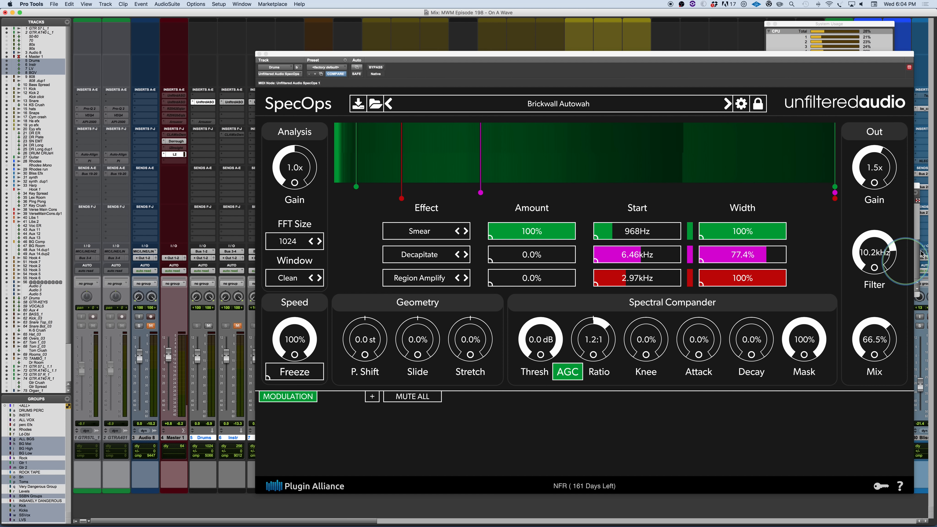
In the Drums track's SpecOps, turn the output Filter off and lower the Speed to 50.6%
{"action": "left_click_drag", "start_coordinate": [872, 249], "coordinate": [876, 162]}
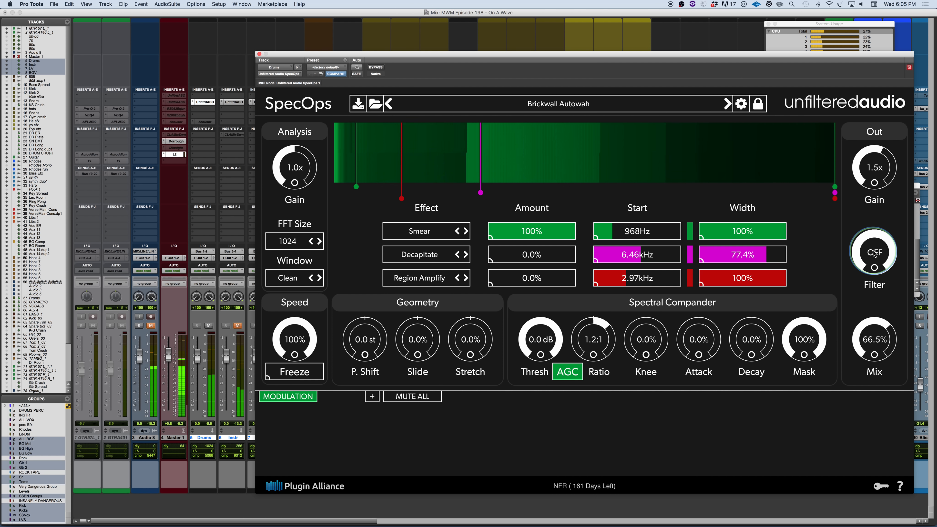
{"action": "mouse_move", "coordinate": [870, 254]}
{"action": "left_mouse_down"}
{"action": "mouse_move", "coordinate": [867, 336]}
{"action": "mouse_move", "coordinate": [869, 242]}
{"action": "left_mouse_up"}
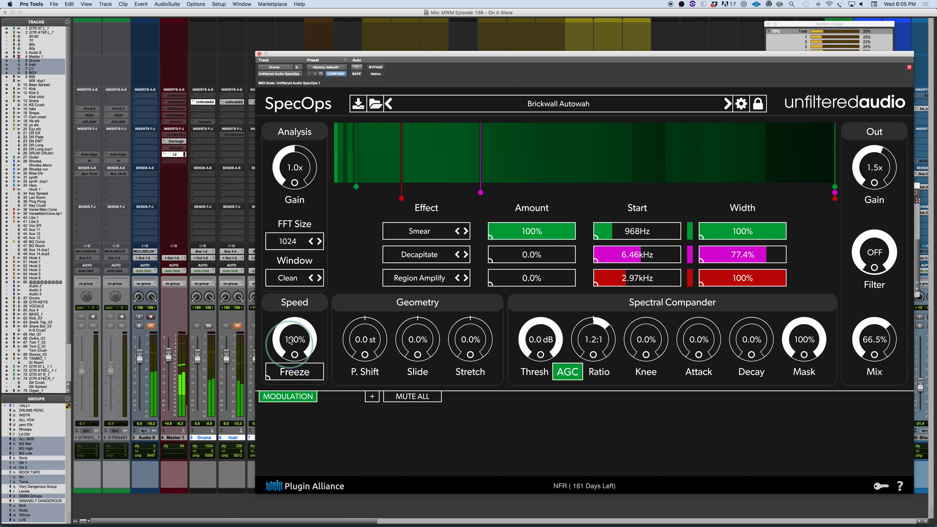
{"action": "left_click", "coordinate": [287, 355]}
{"action": "left_click_drag", "start_coordinate": [287, 355], "coordinate": [289, 421]}
Bring the output Filter of the Drums track's SpecOps down to 8.52 kHz
{"action": "left_click", "coordinate": [769, 223]}
{"action": "left_click", "coordinate": [873, 254]}
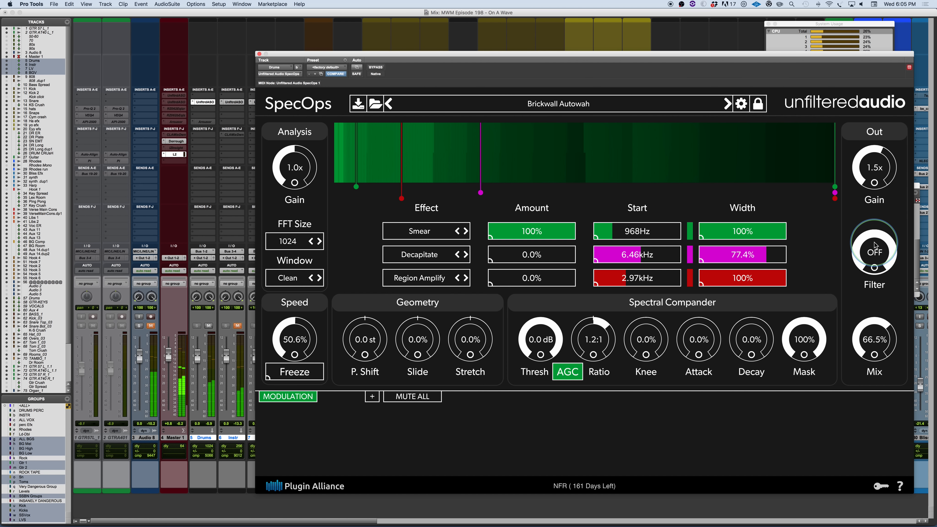
{"action": "left_click_drag", "start_coordinate": [873, 254], "coordinate": [872, 288]}
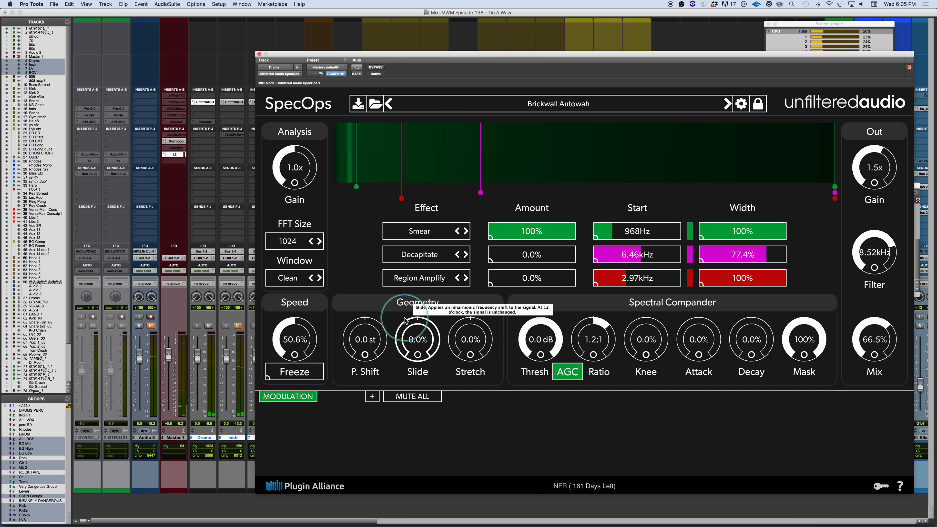
Collapse and reopen the modulation section, add a Sine LFO modulator and show the list of available modulator types
{"action": "left_click", "coordinate": [300, 397]}
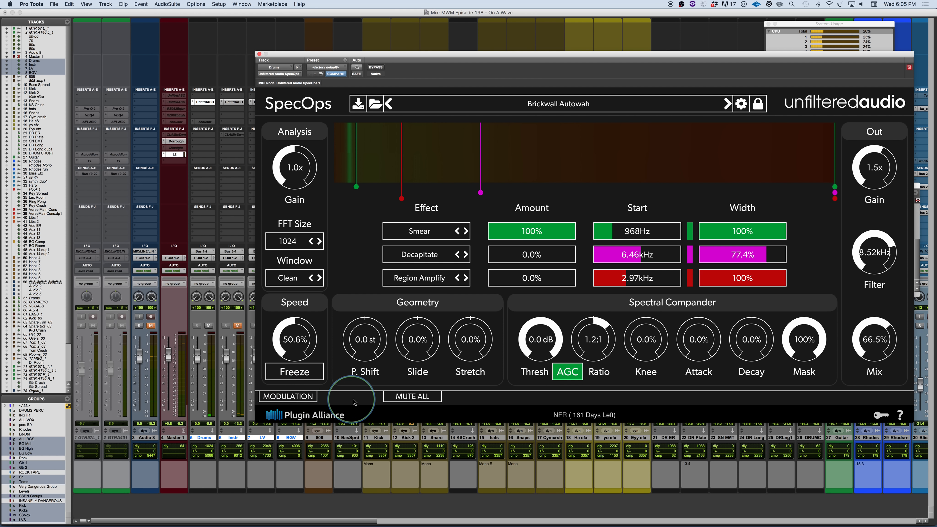
{"action": "left_click", "coordinate": [307, 398]}
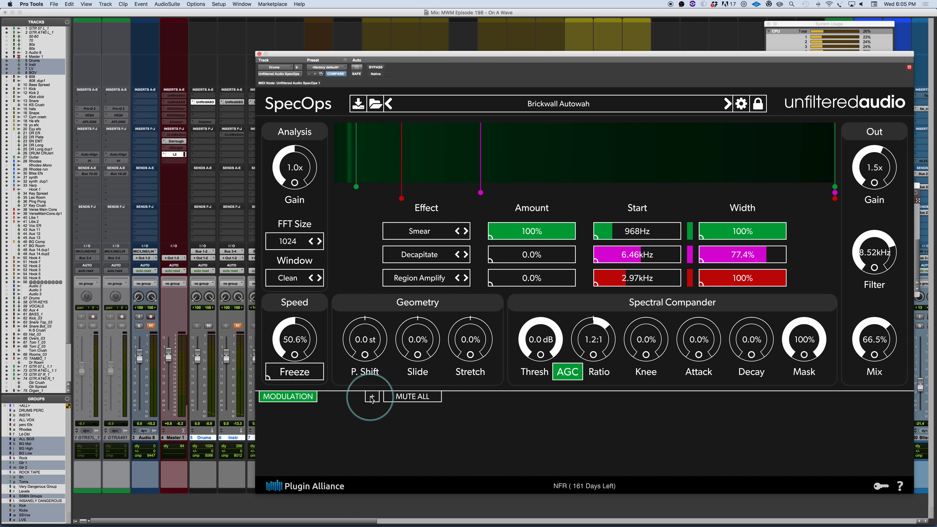
{"action": "left_click", "coordinate": [371, 397]}
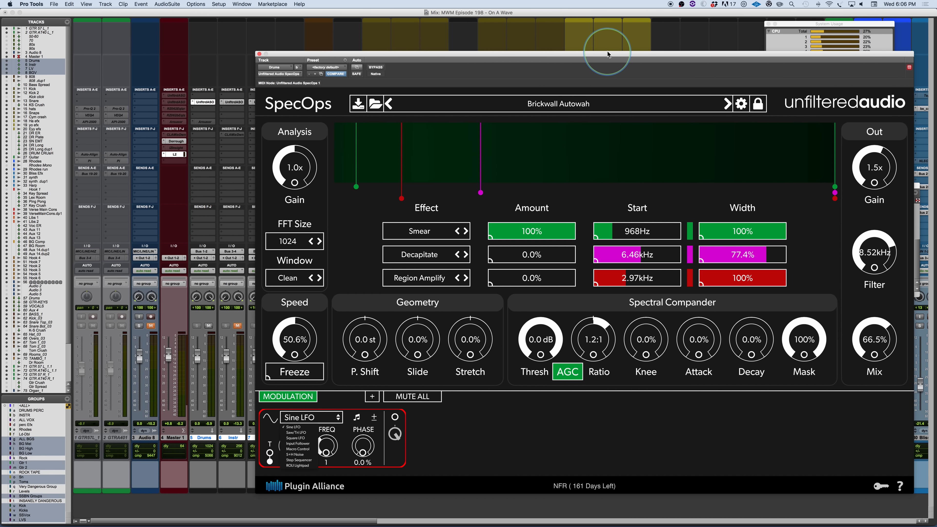
{"action": "left_click_drag", "start_coordinate": [608, 55], "coordinate": [567, 39]}
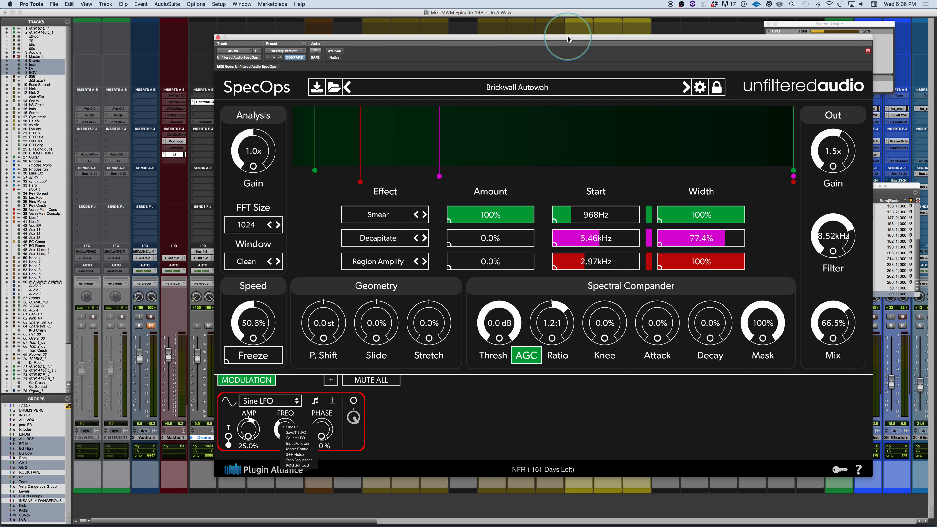